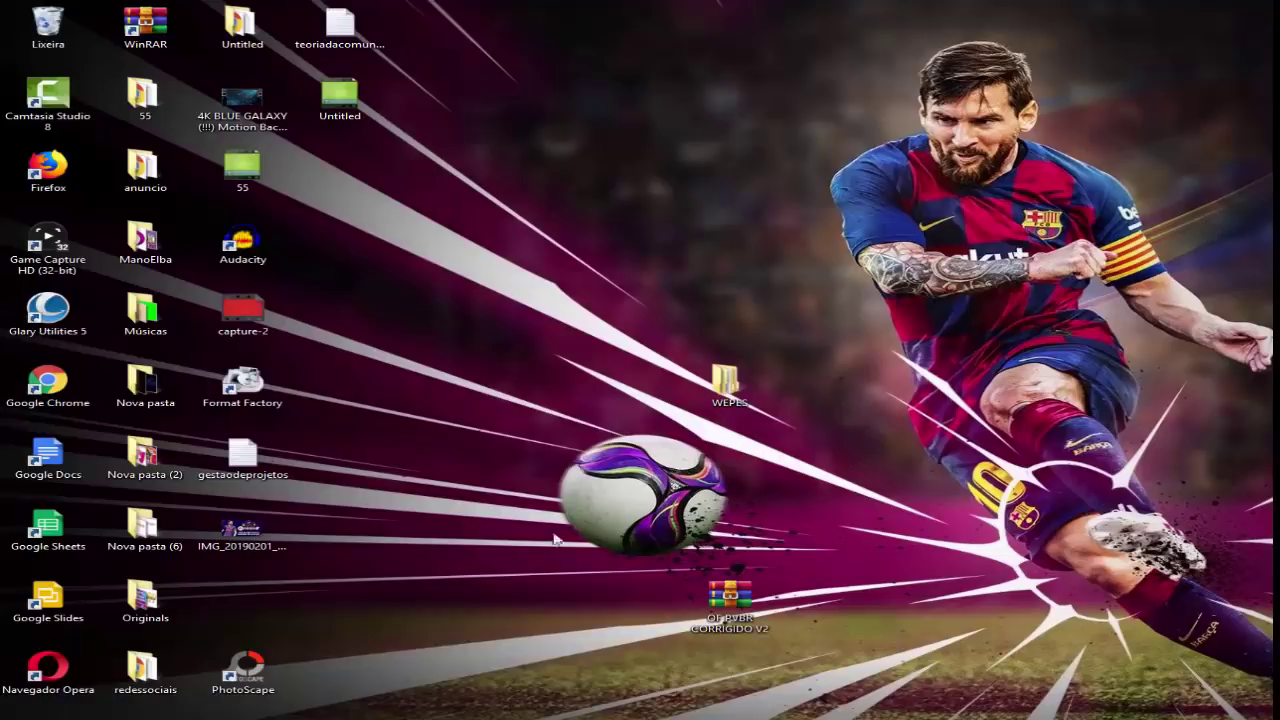
Minimize the browser's downloads page and move the OF PVBR CORRIGIDO V2 archive onto the ball in the desktop wallpaper
key(alt+Tab)
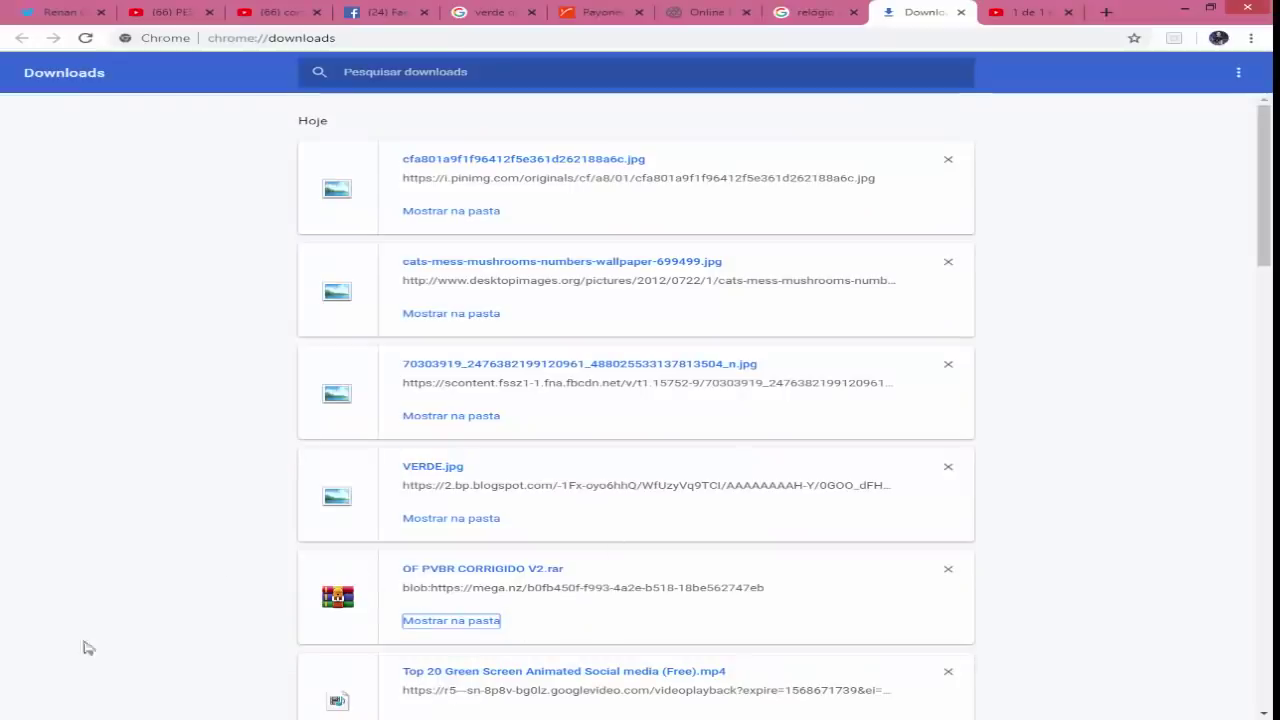
click(1186, 10)
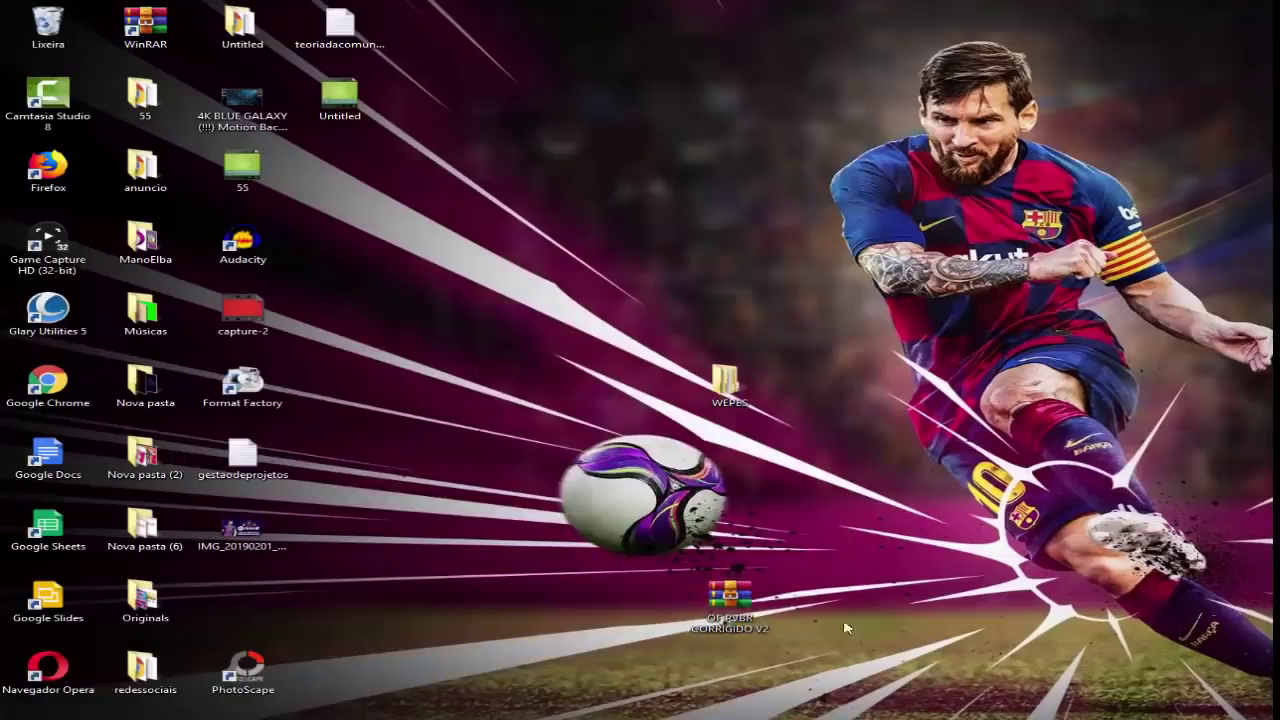
drag(718, 592, 602, 508)
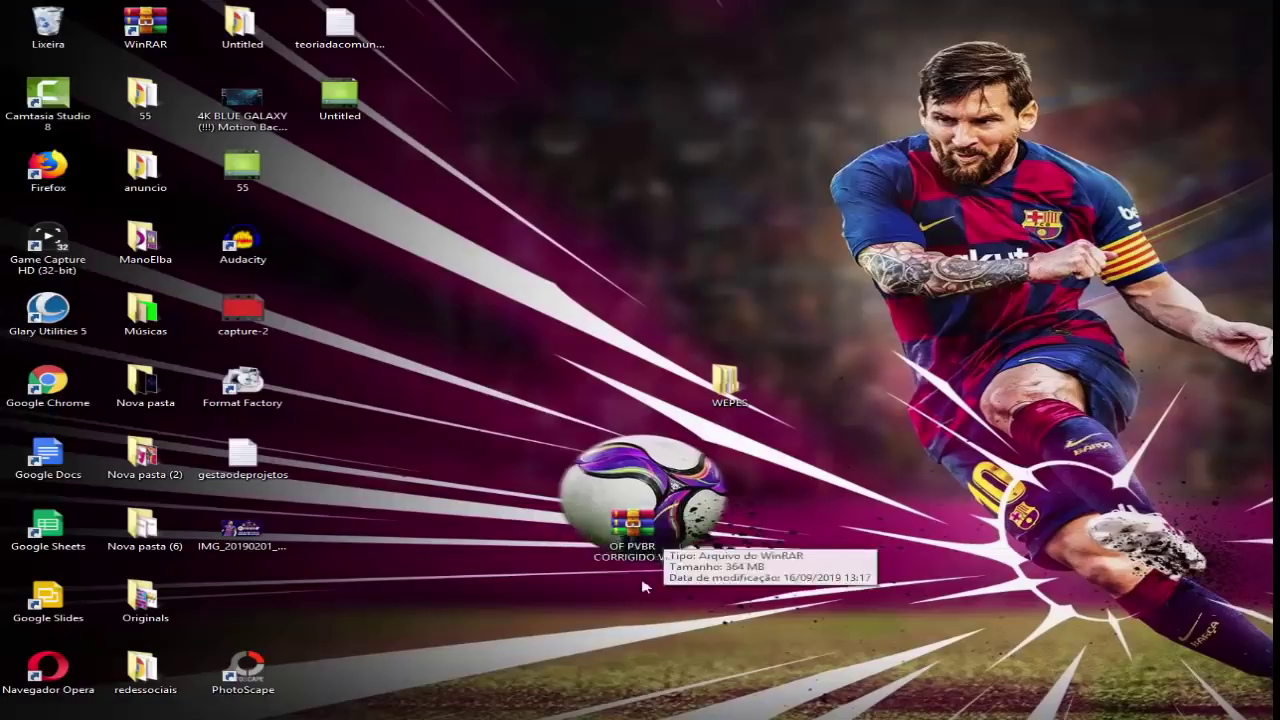
Bring up the extract-here option for the OF PVBR CORRIGIDO V2 archive on the desktop
mouse_move(632, 530)
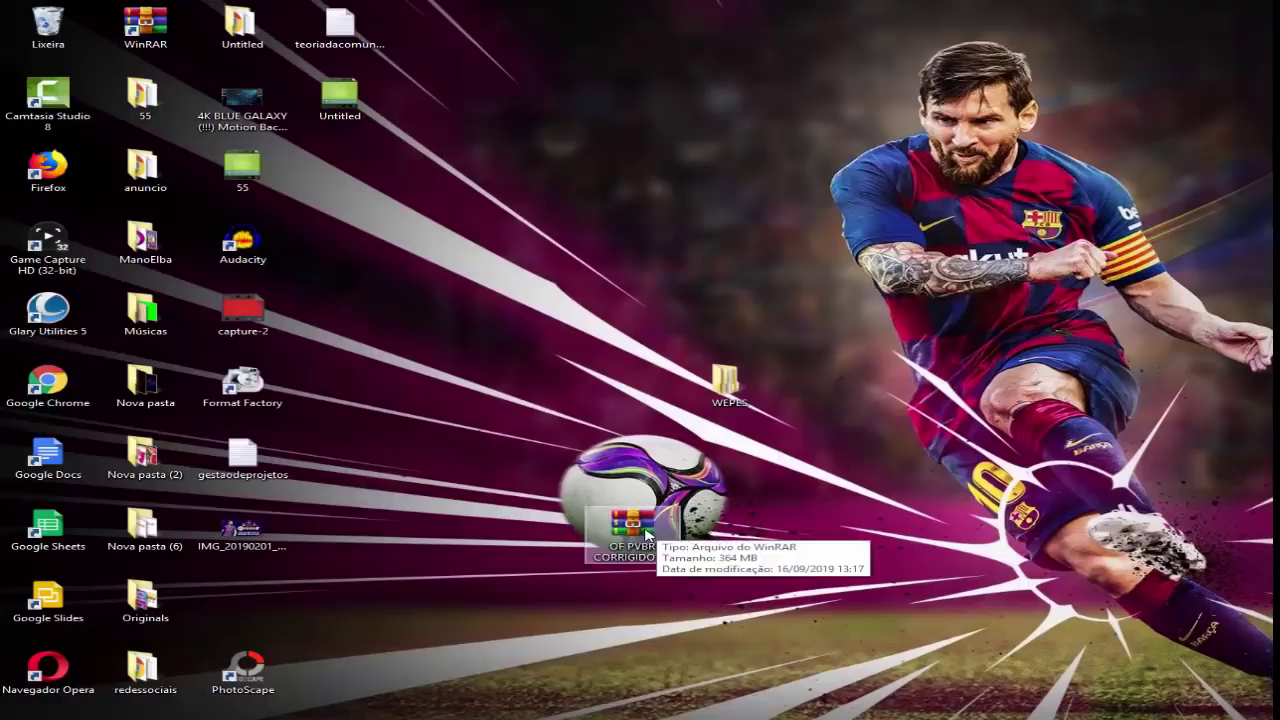
mouse_move(646, 535)
mouse_down()
mouse_move(746, 533)
mouse_move(558, 543)
mouse_move(659, 541)
mouse_up()
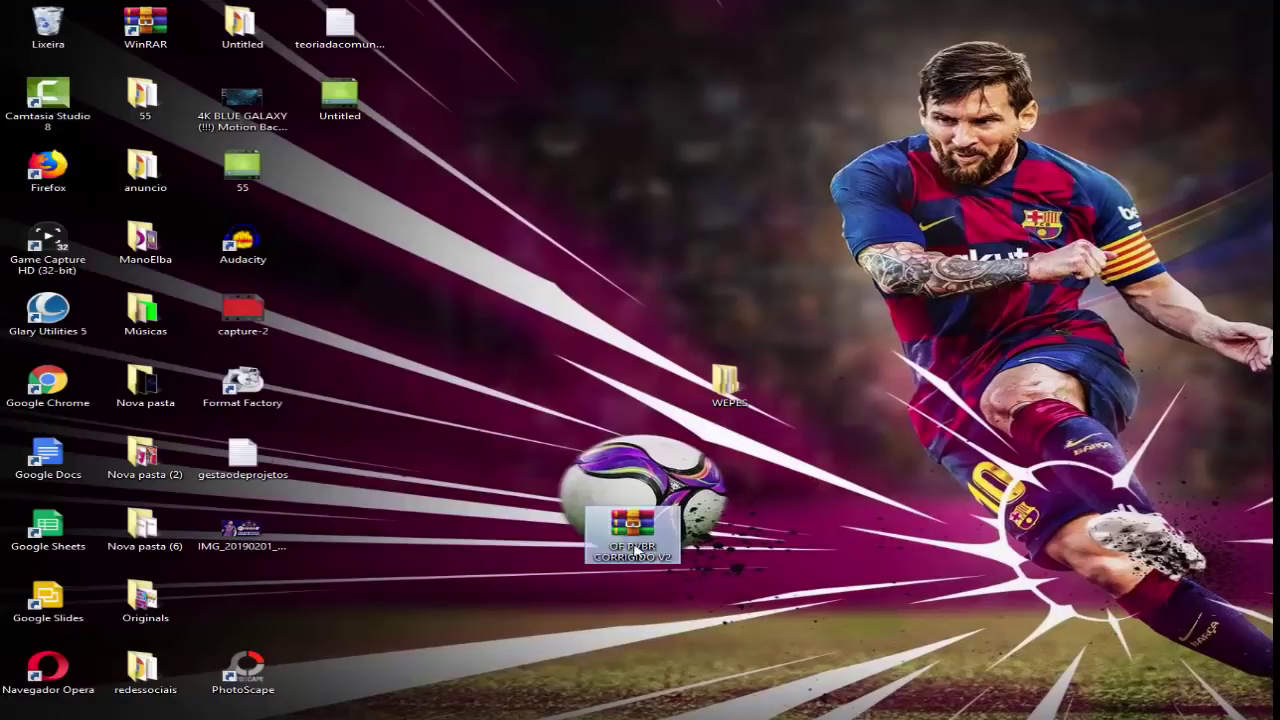
right_click(656, 530)
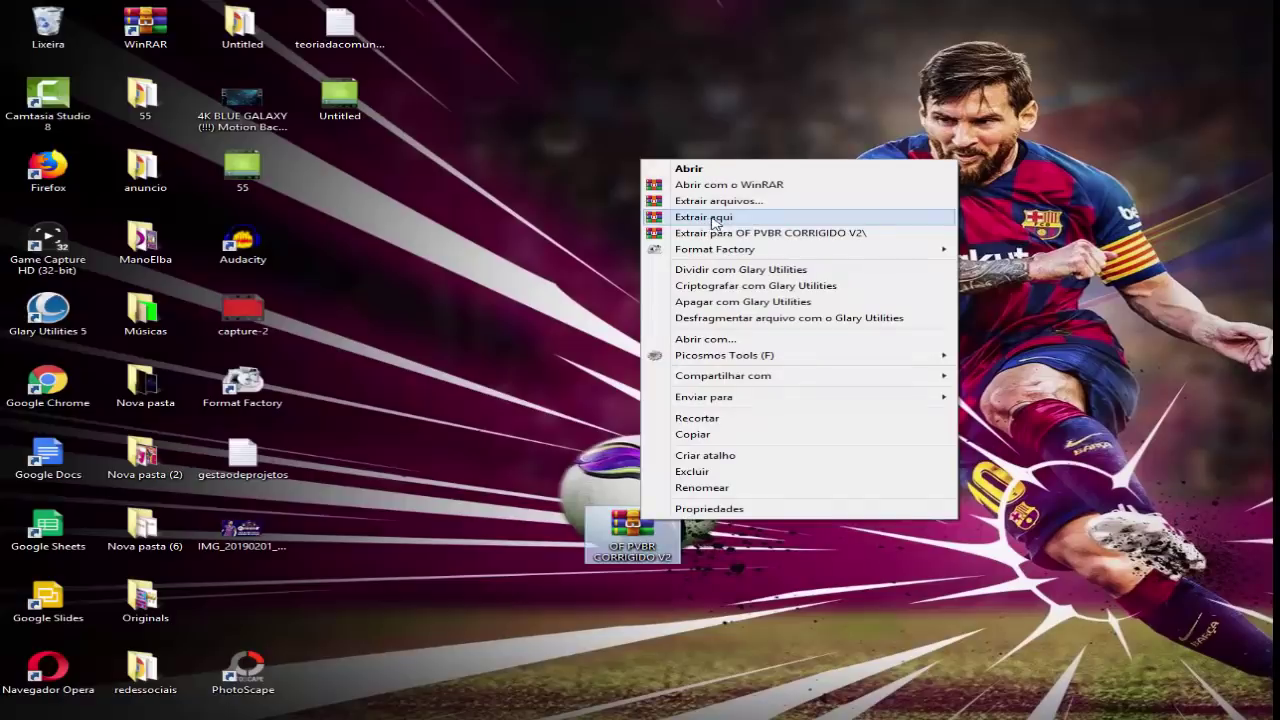
key(Return)
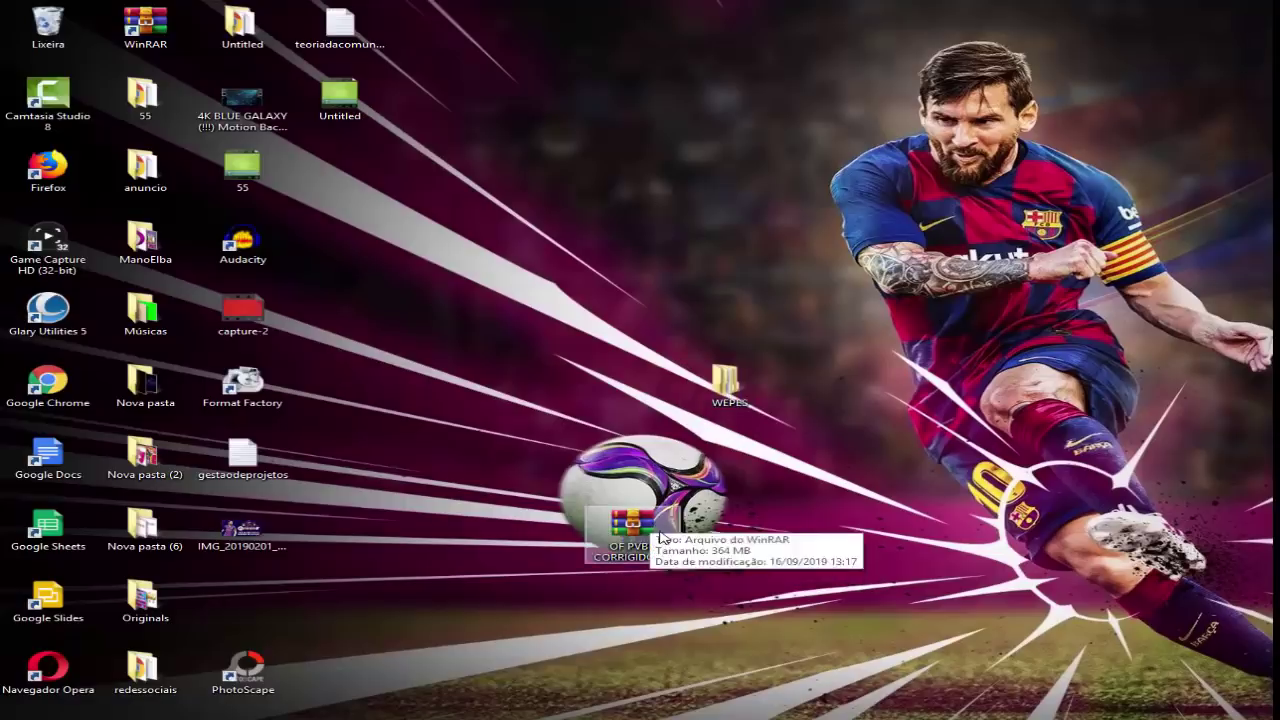
Place the WEPES folder above the archive, view its league subfolders and close the folder
drag(727, 390, 630, 314)
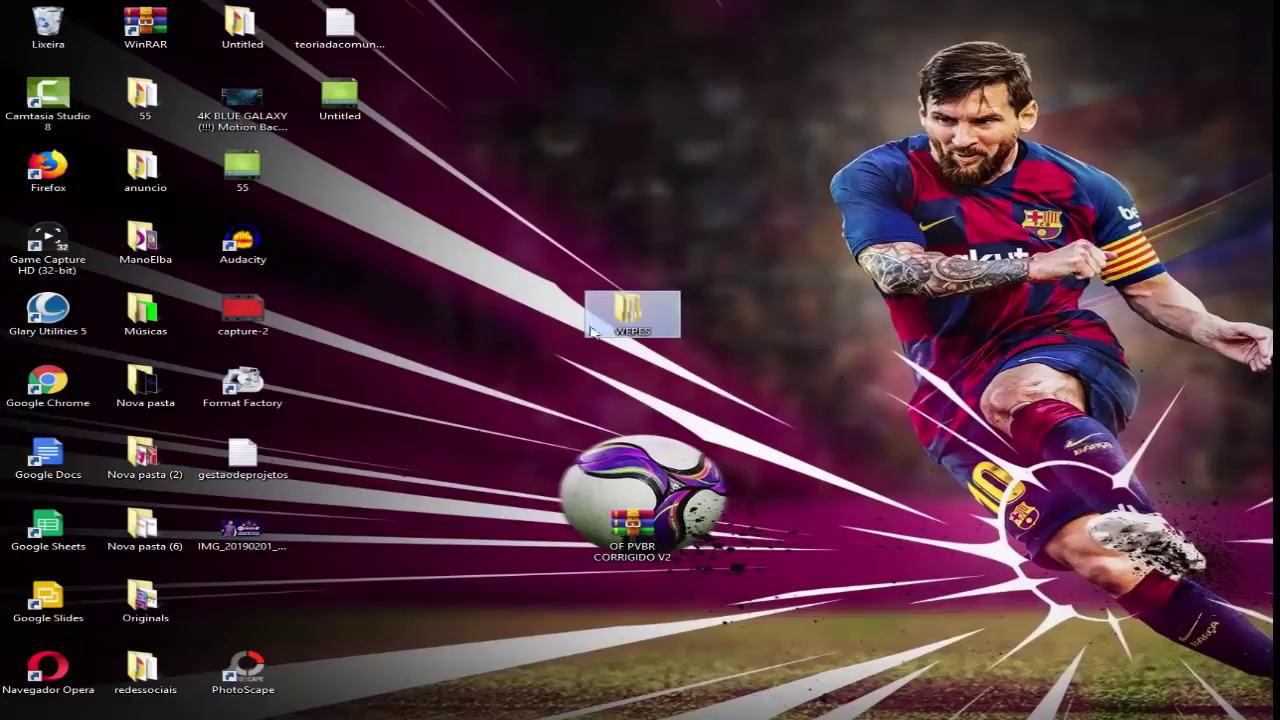
double_click(668, 322)
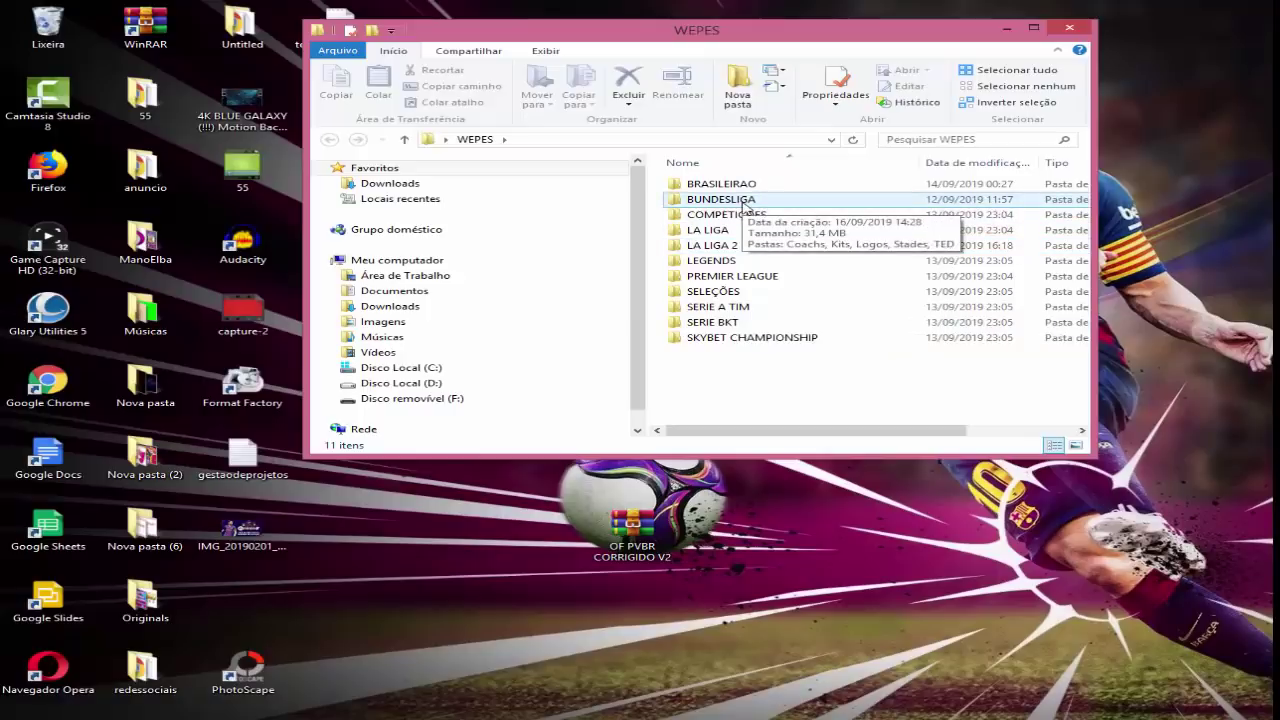
drag(770, 357, 845, 399)
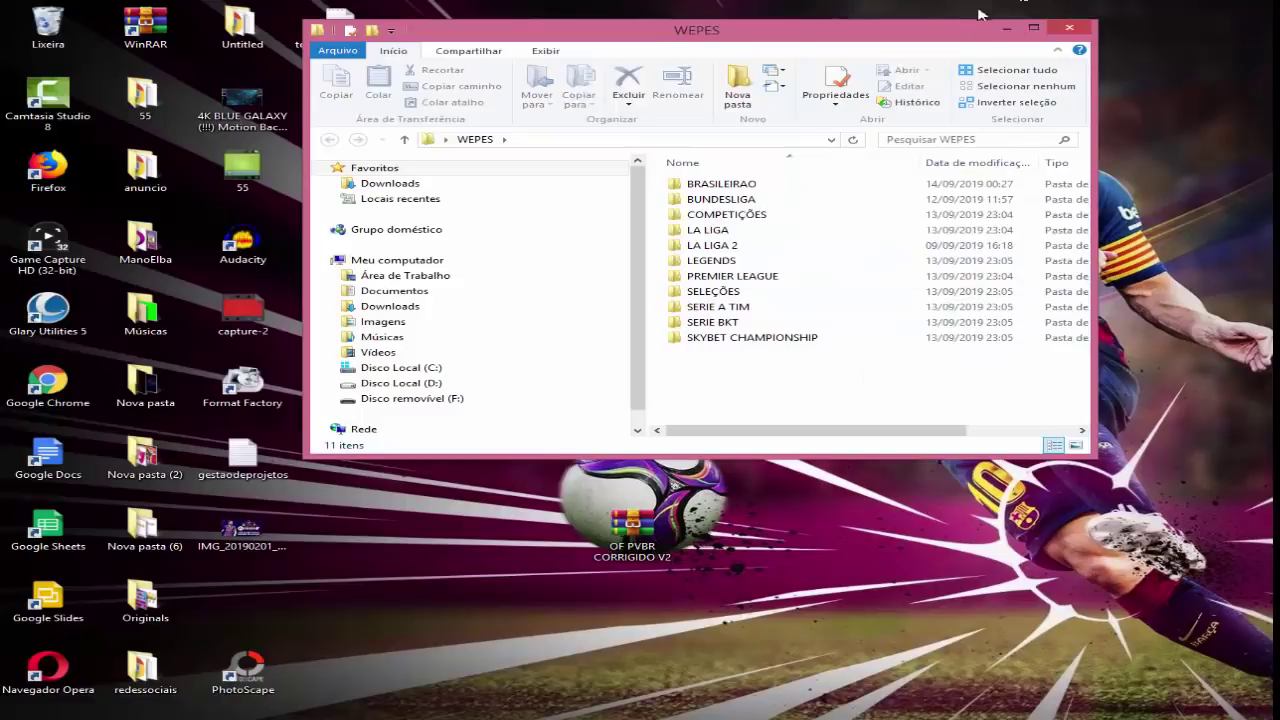
click(1063, 35)
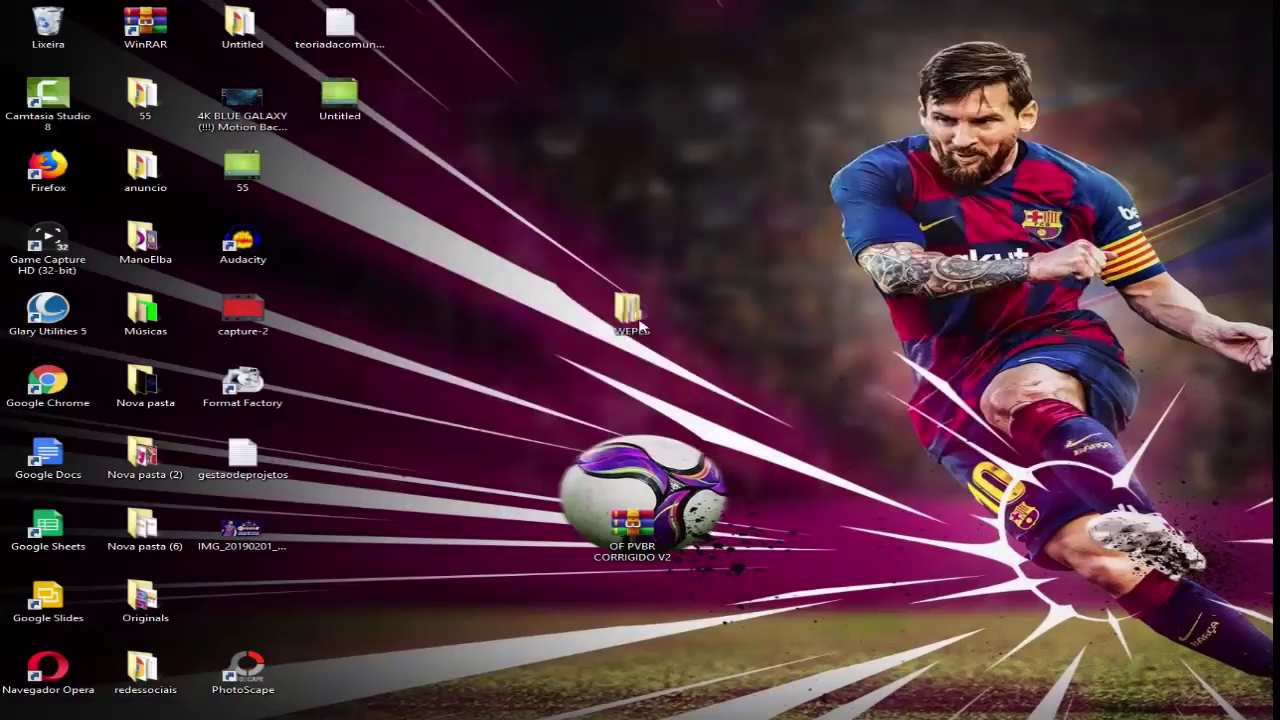
Copy the WEPES folder from the desktop to the root of the removable disk (F:)
drag(643, 326, 735, 255)
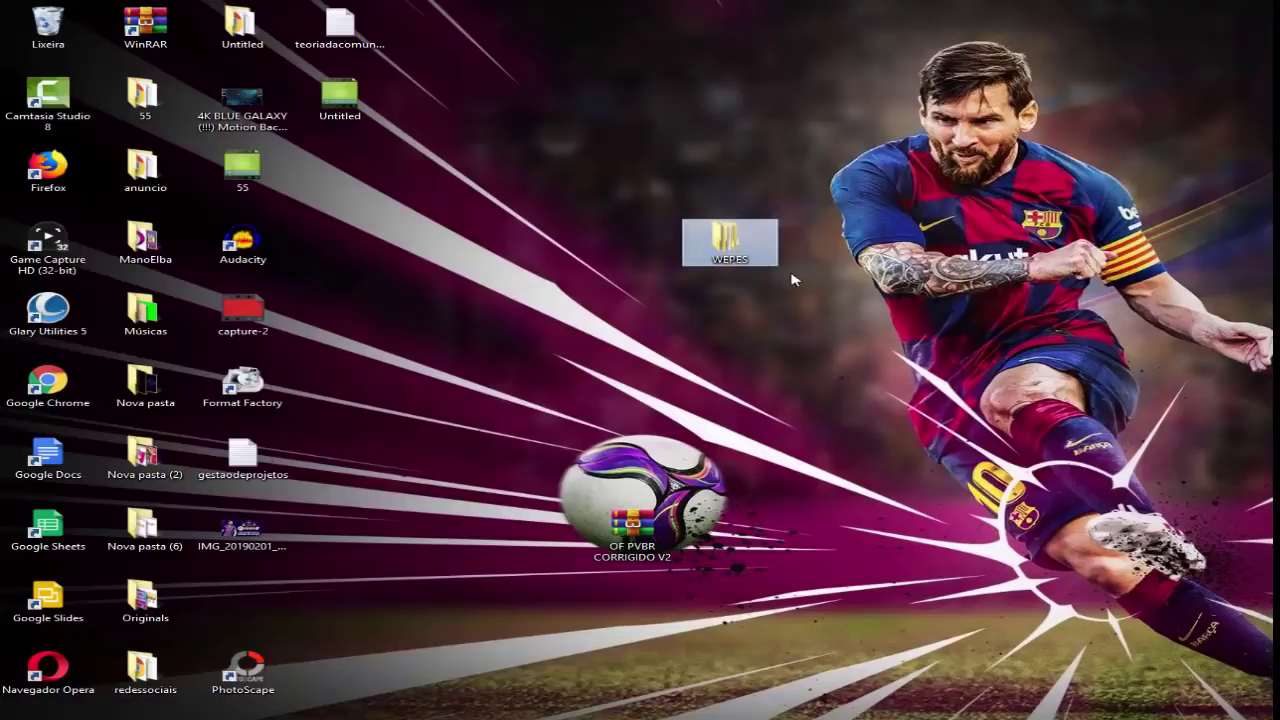
drag(739, 272, 725, 222)
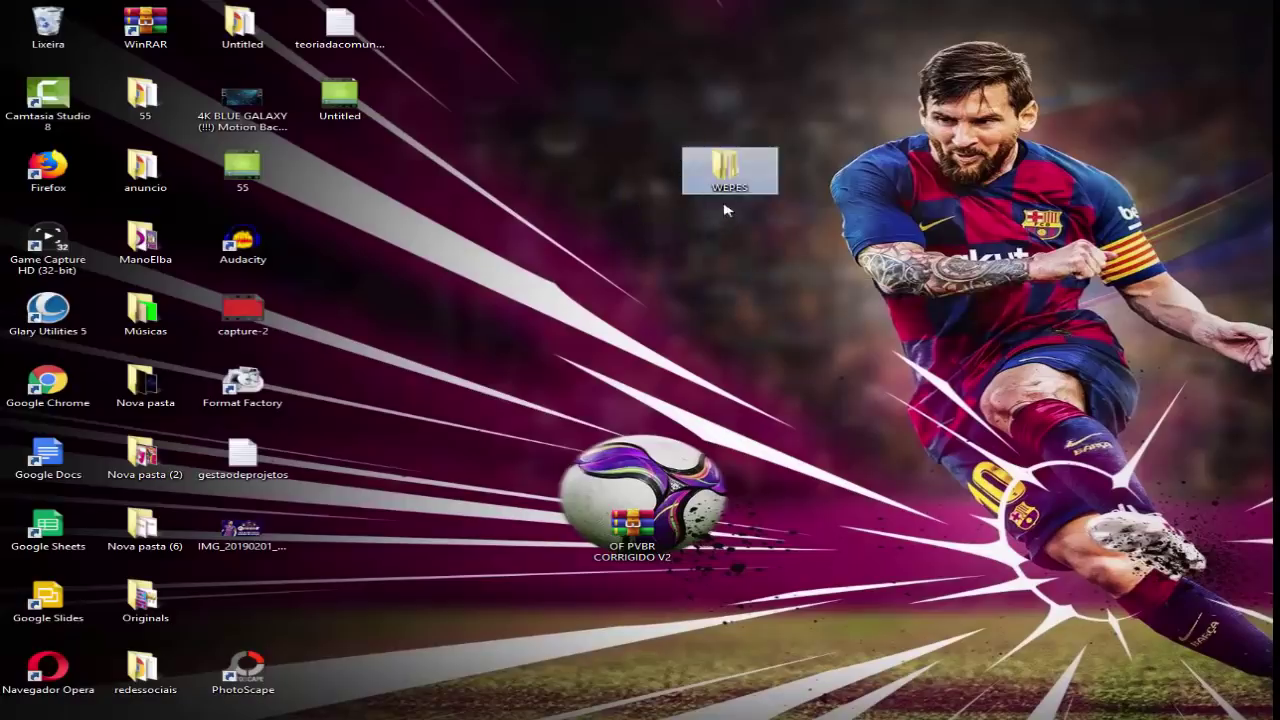
click(727, 200)
click(733, 180)
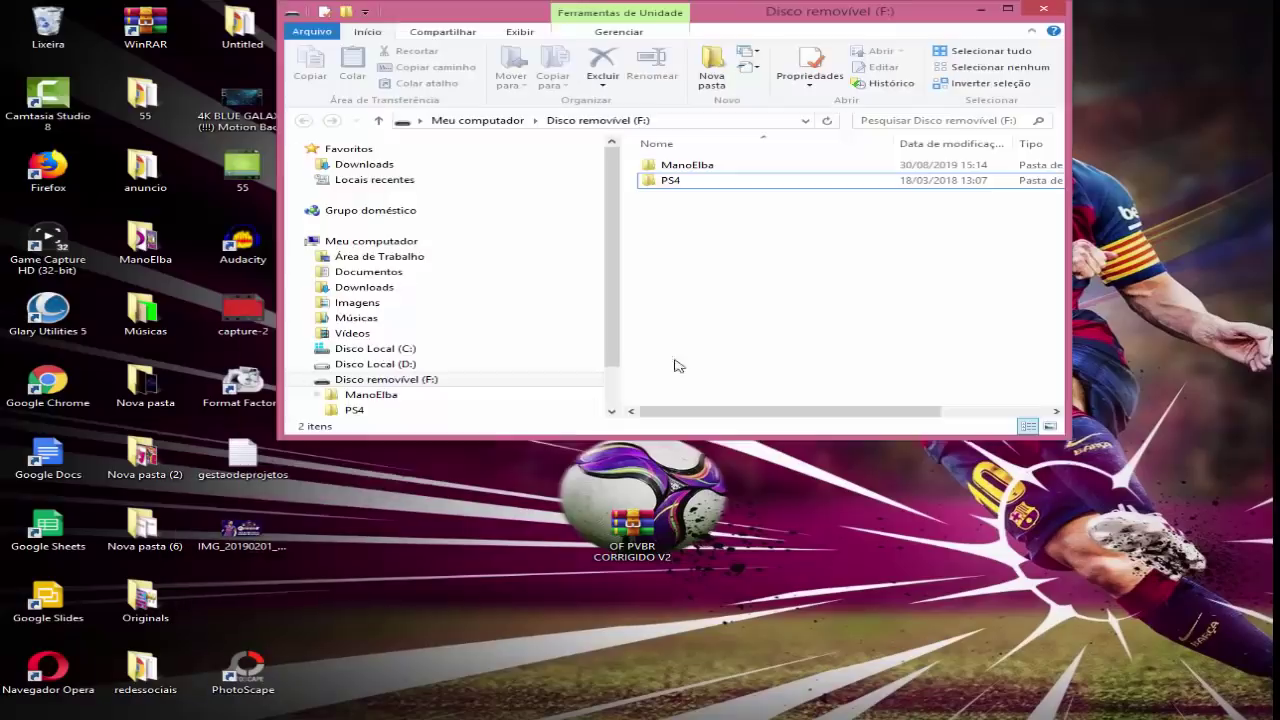
click(412, 380)
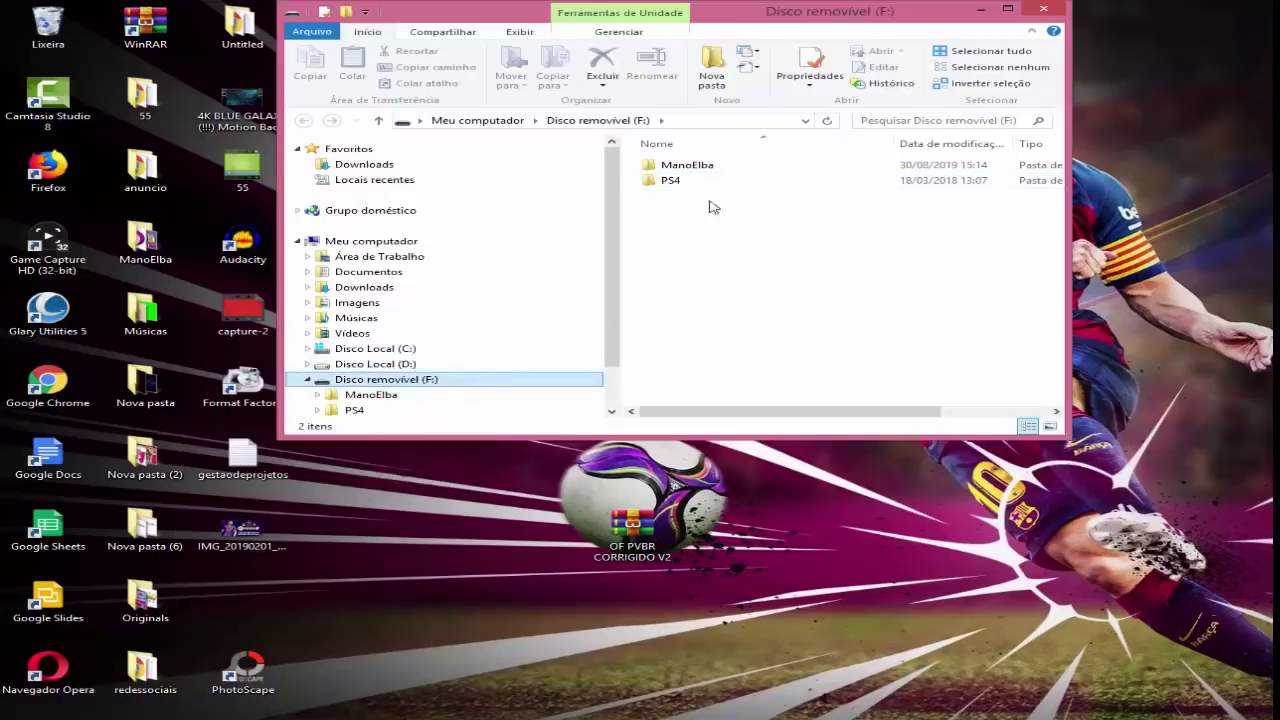
drag(795, 14, 710, 213)
drag(748, 172, 700, 585)
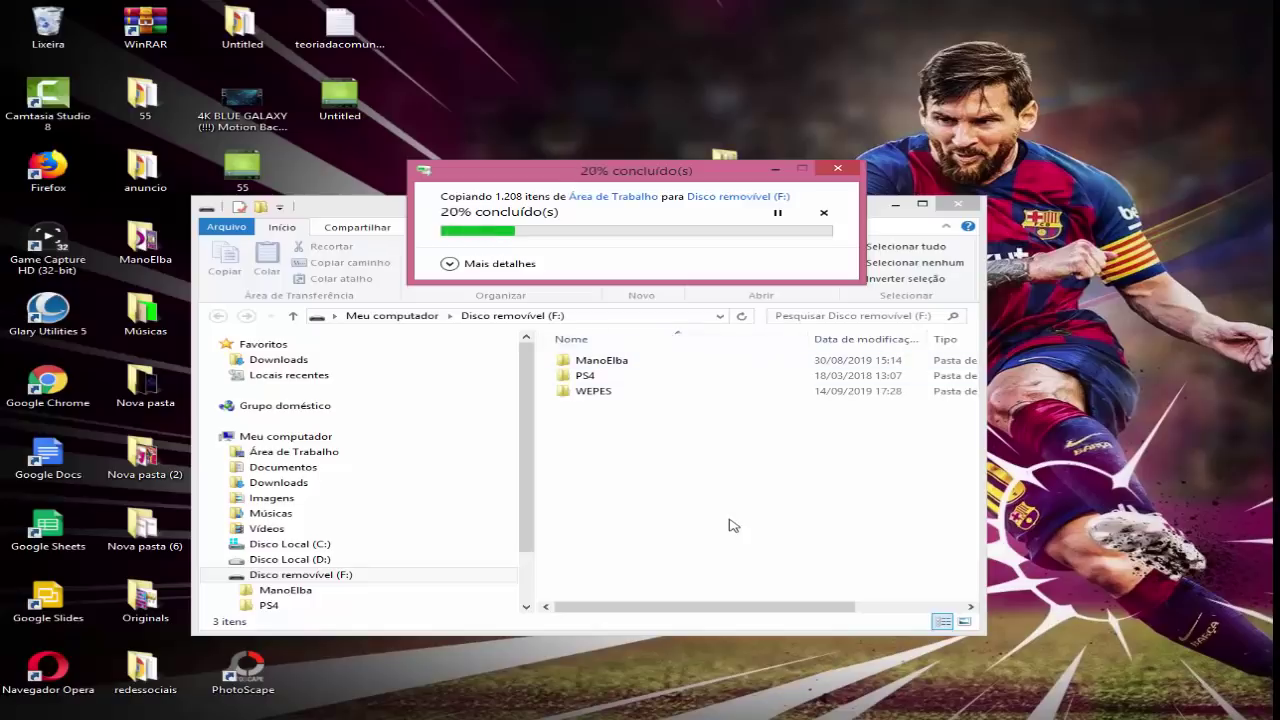
drag(640, 172, 669, 78)
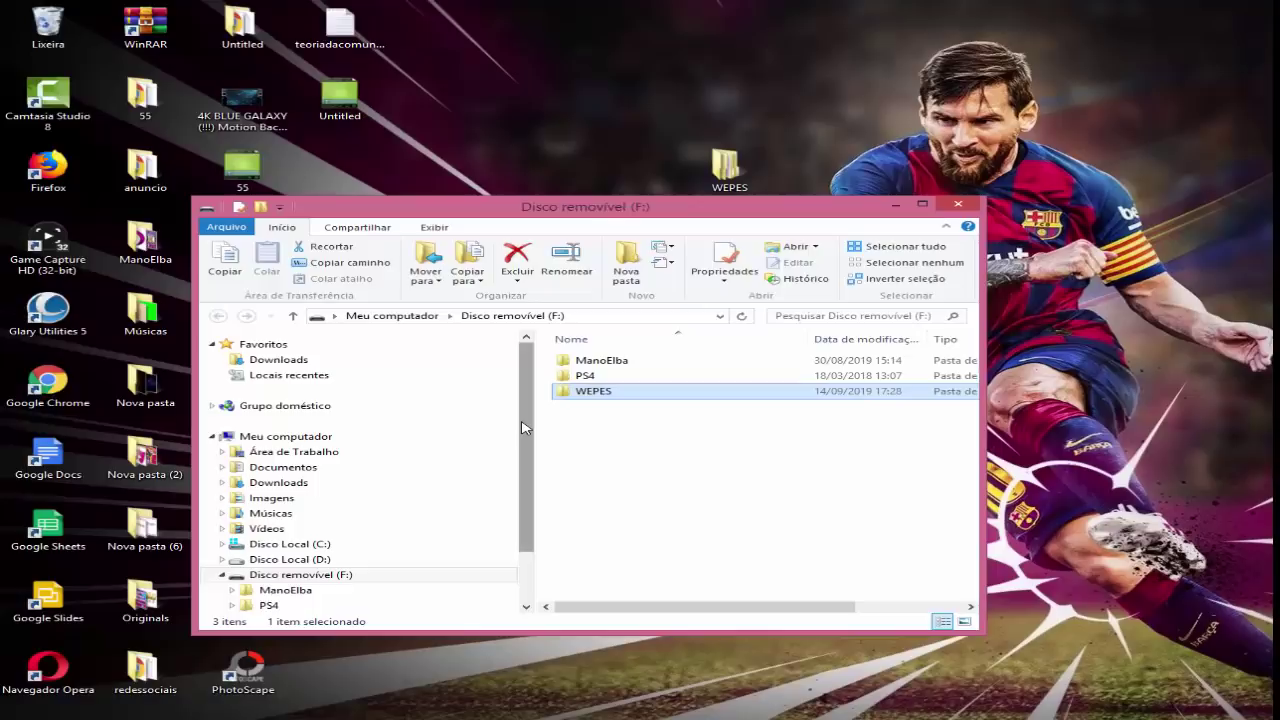
Check the contents of the copied WEPES folder, including BRASILEIRAO, and return to the root of drive F:
double_click(691, 392)
double_click(612, 360)
scroll(620, 468, down, 1)
key(BackSpace)
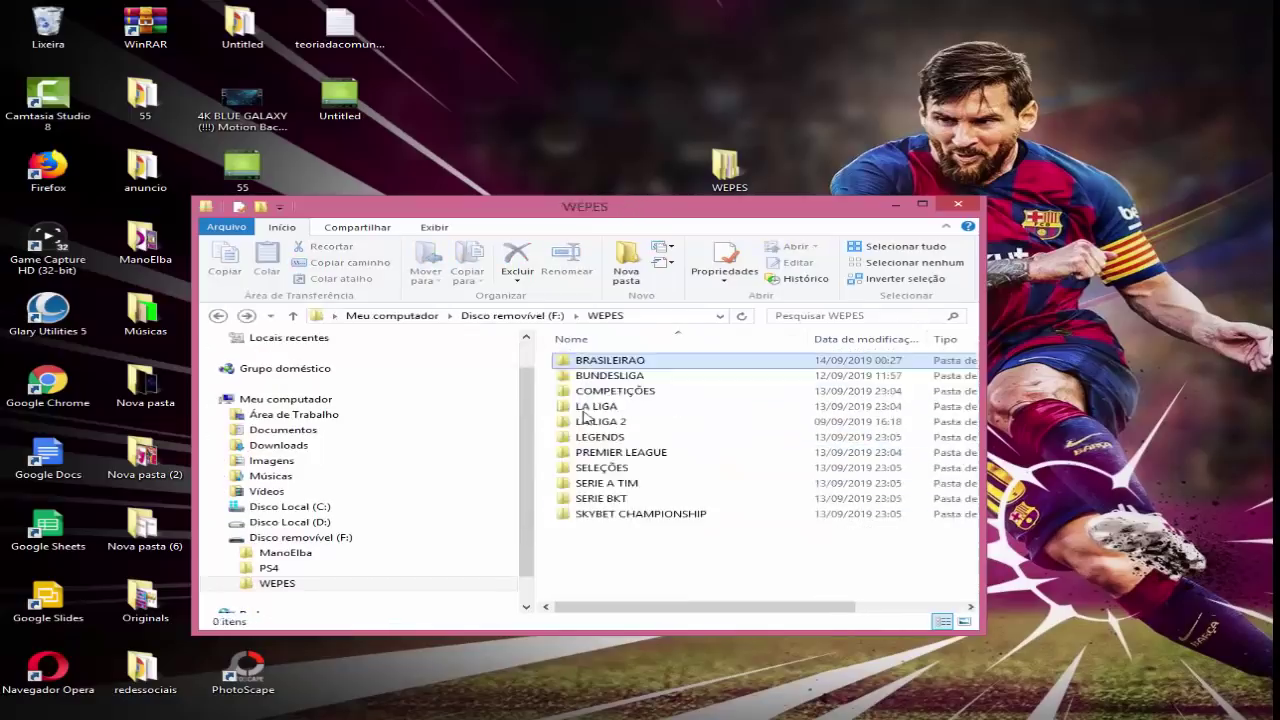
double_click(586, 391)
key(BackSpace)
double_click(622, 440)
key(BackSpace)
key(BackSpace)
click(610, 425)
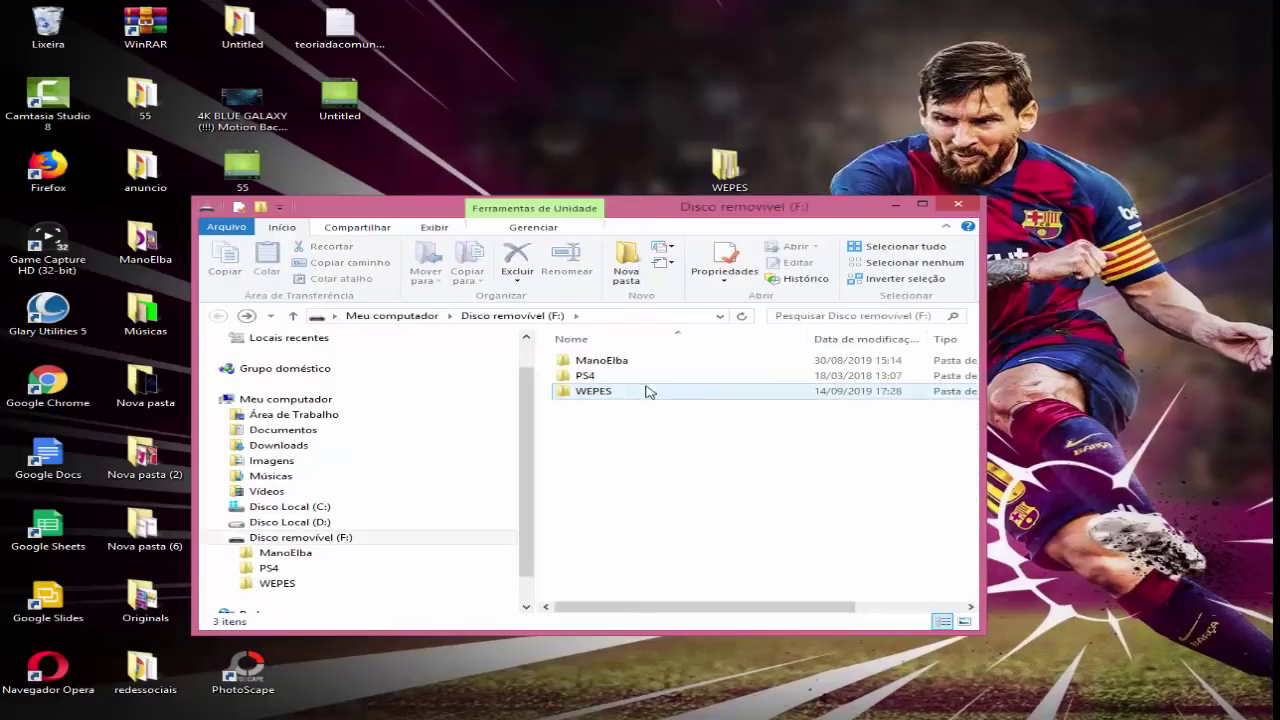
mouse_move(652, 394)
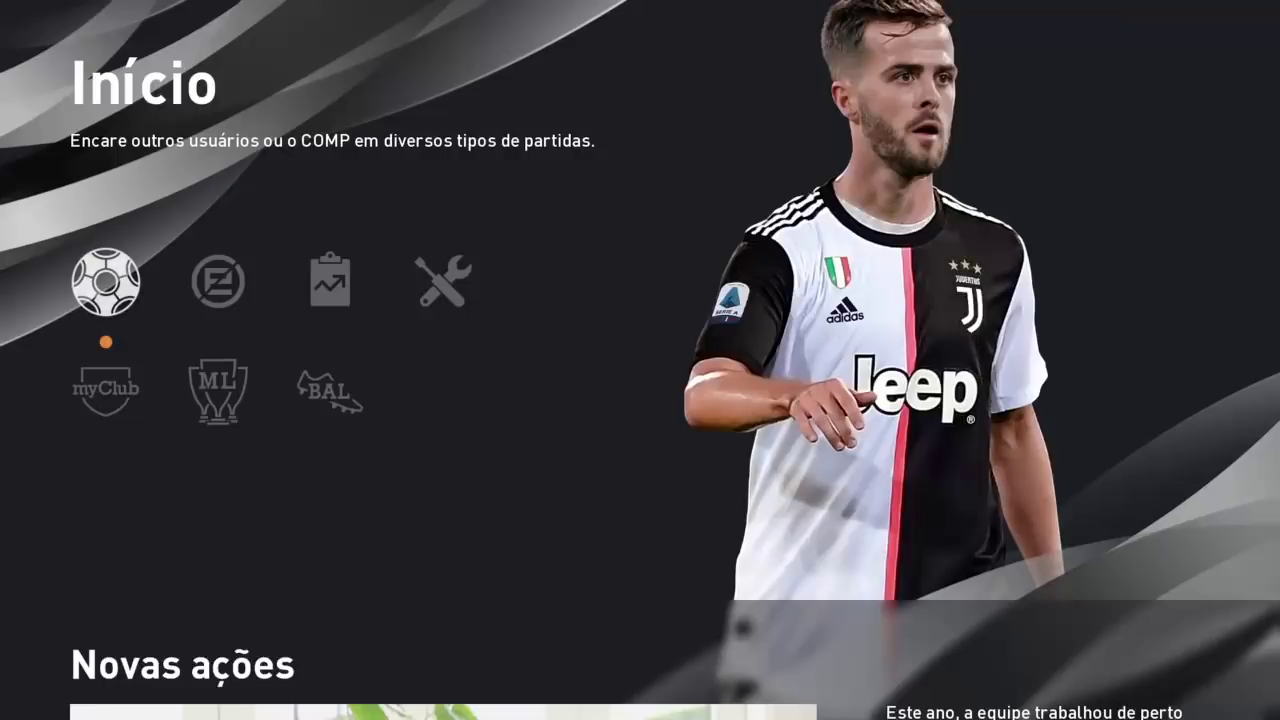
Switch to PES 2020 and open the Editar mode from the Configurações section
key(Left)
key(Left)
key(Left)
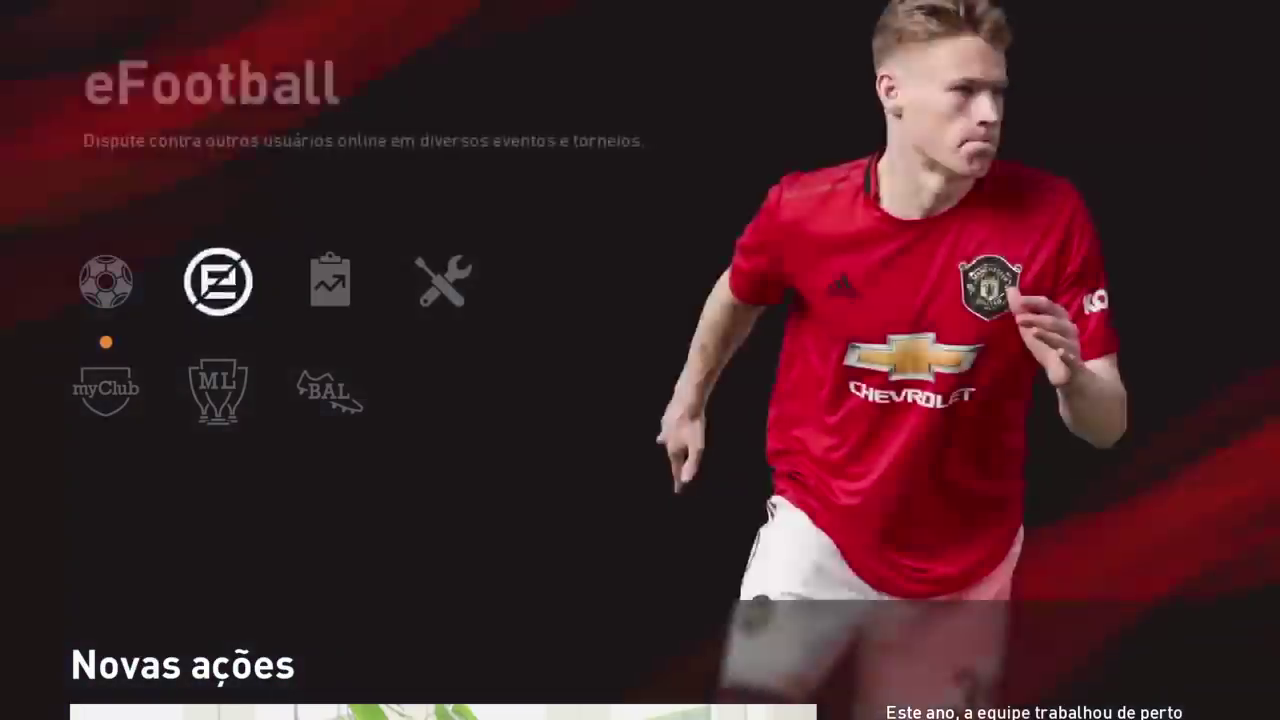
key(Down)
key(Left)
key(Left)
key(Up)
key(Right)
key(Left)
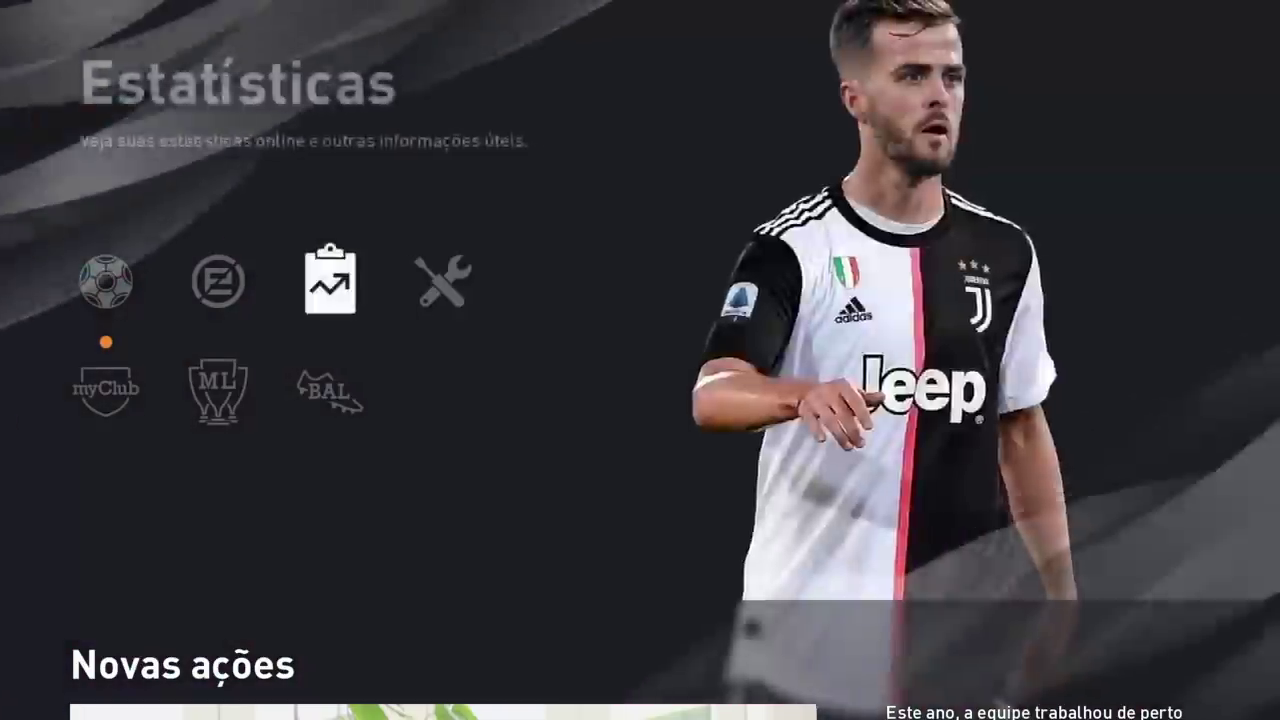
key(Left)
key(Left)
key(Left)
key(Return)
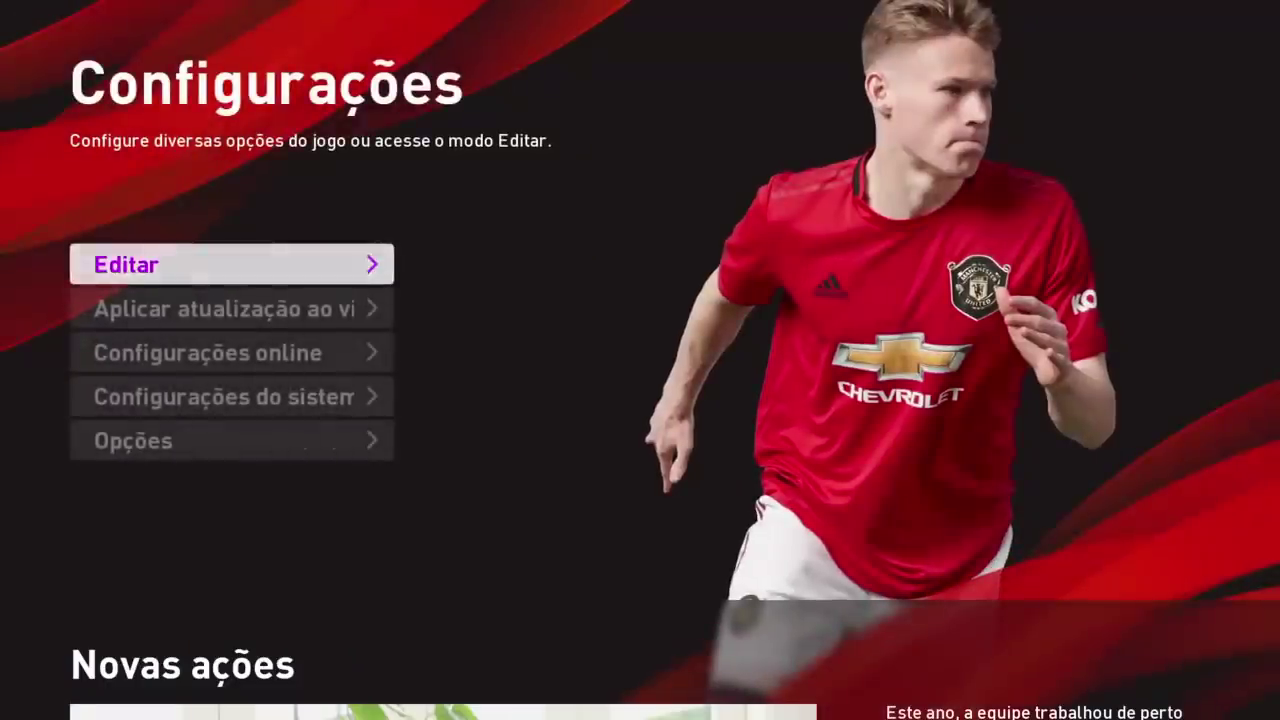
key(Return)
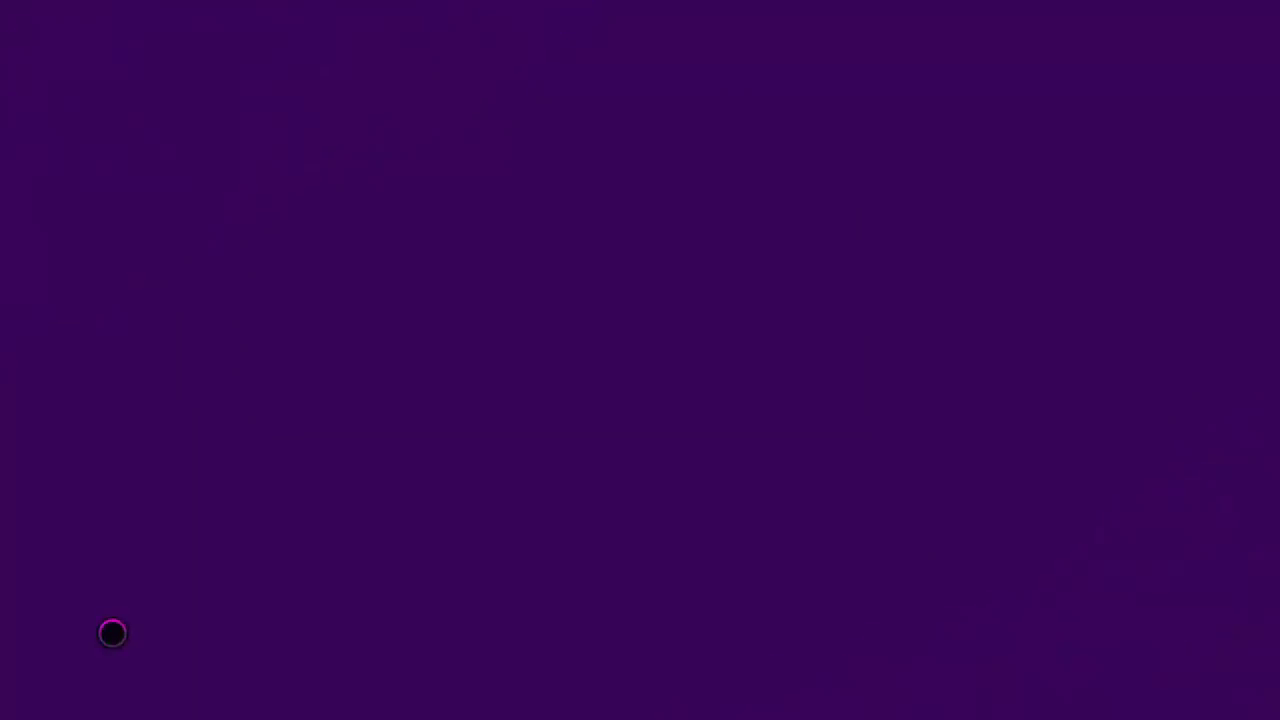
Open the team selection list in Edit mode
key(Up)
key(Down)
key(Return)
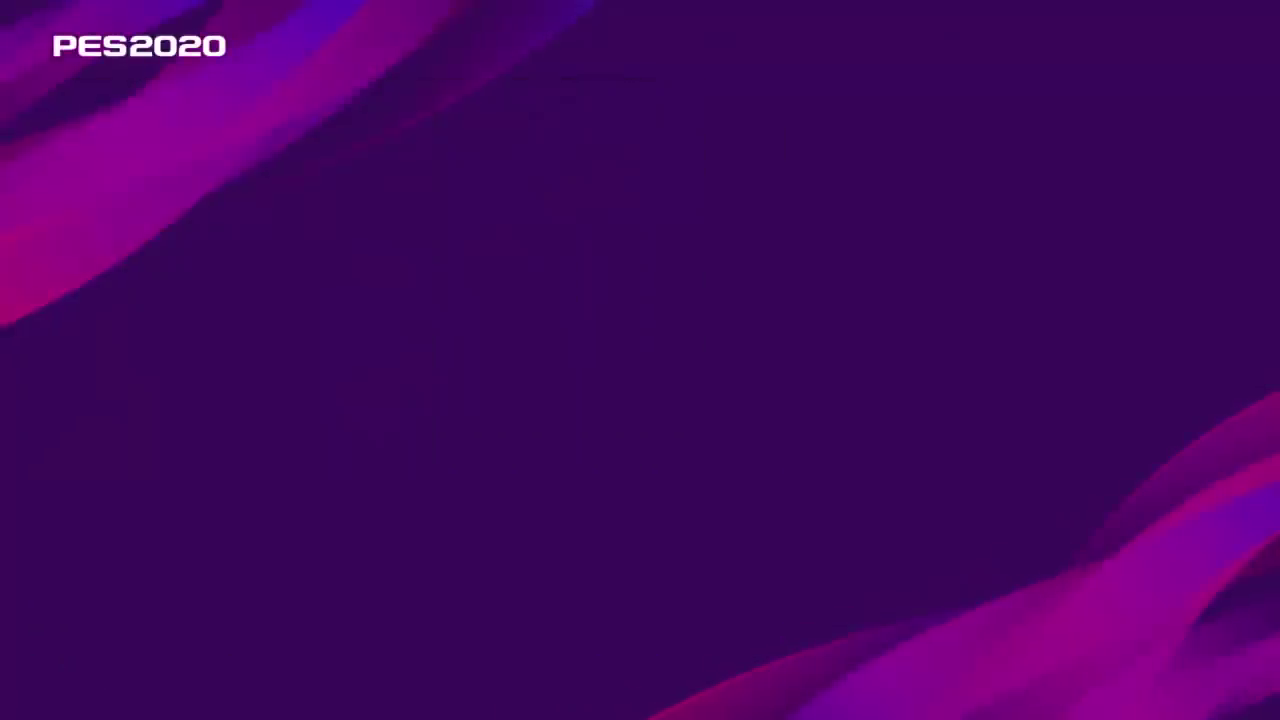
key(Return)
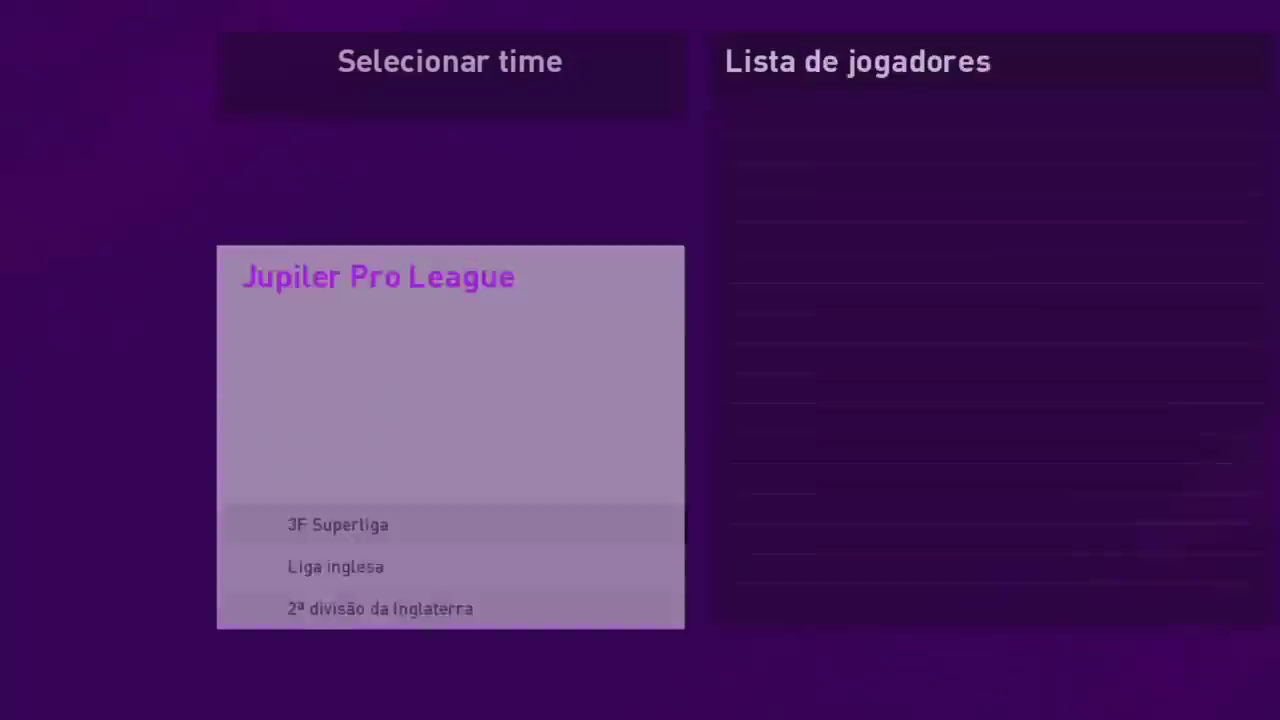
Open Liga inglesa and look through its teams down to Watford BY
key(Down)
key(Down)
key(Down)
key(Up)
key(Up)
key(Return)
key(Right)
key(Down)
key(Down)
key(Down)
key(Down)
key(Down)
key(Down)
key(Down)
key(Down)
key(Down)
key(Down)
key(Down)
key(Down)
key(Down)
key(Down)
key(Down)
key(Down)
key(Down)
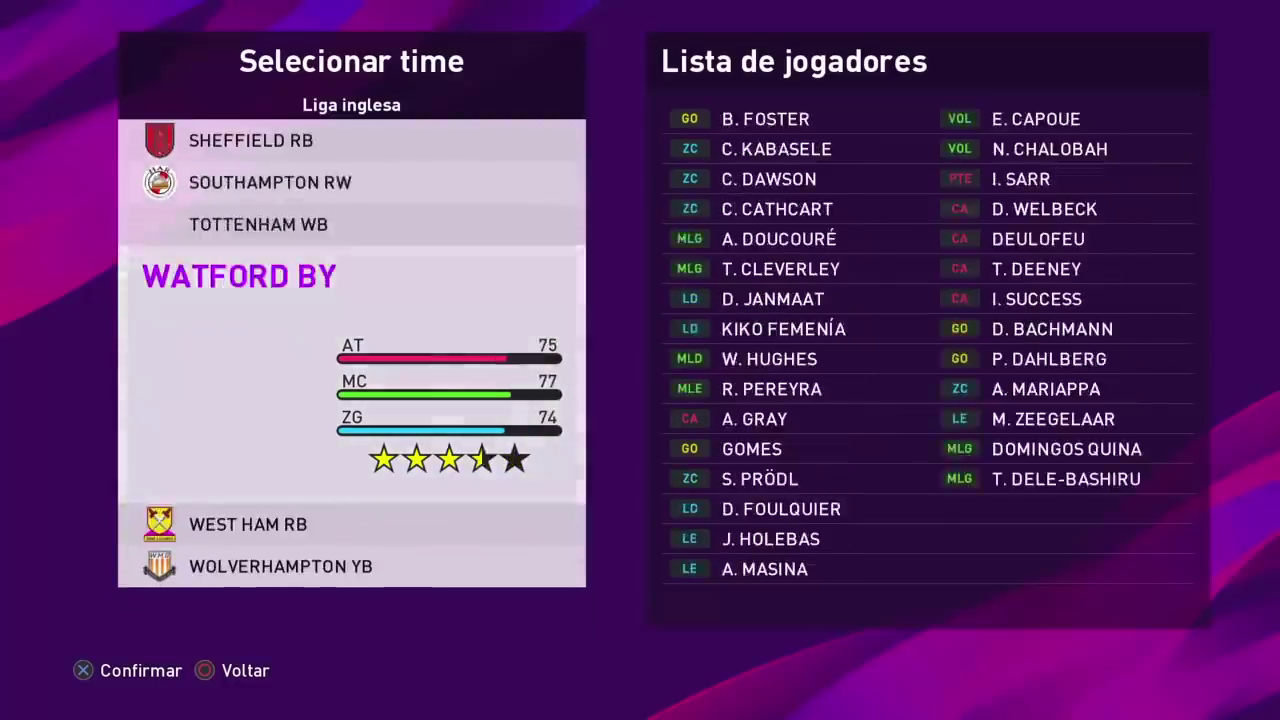
Go back through the Liga inglesa teams, examine Liverpool R's player list and return to the leagues
key(Up)
key(Up)
key(Up)
key(Up)
key(Up)
key(Up)
key(Up)
key(Up)
key(Up)
key(Up)
key(Up)
key(Up)
key(Up)
key(Up)
key(Up)
key(Up)
key(Up)
key(Down)
key(Down)
key(Down)
key(Down)
key(Down)
key(Down)
key(Down)
key(Down)
key(Down)
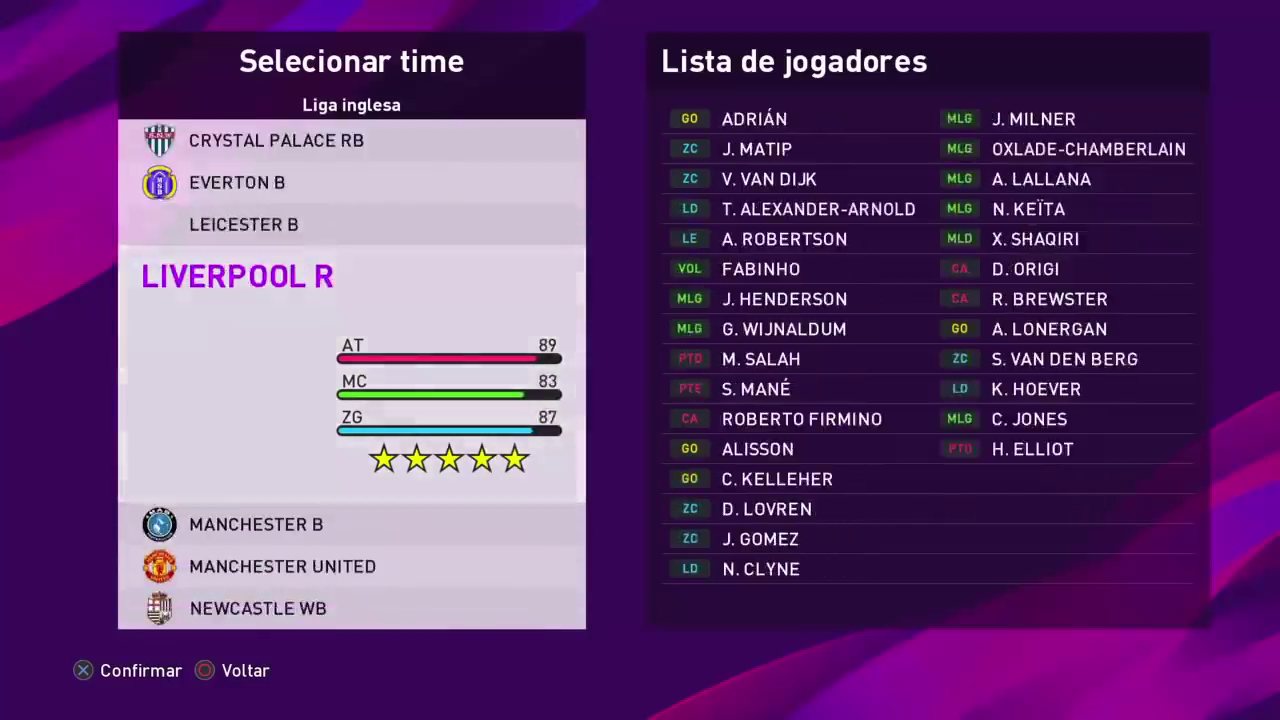
key(Down)
key(Escape)
Look through the teams of the 2ª divisão da Inglaterra and glance at the league after it
key(Down)
key(Return)
key(Down)
key(Down)
key(Down)
key(Down)
key(Down)
key(Down)
key(Escape)
key(Down)
key(Return)
key(Escape)
Open Campeonato Brasileiro Série A and examine its teams as far as Corinthians
key(Down)
key(Down)
key(Down)
key(Down)
key(Down)
key(Down)
key(Down)
key(Down)
key(Down)
key(Down)
key(Down)
key(Down)
key(Down)
key(Down)
key(Down)
key(Return)
key(Down)
key(Down)
key(Down)
key(Down)
key(Down)
key(Down)
key(Down)
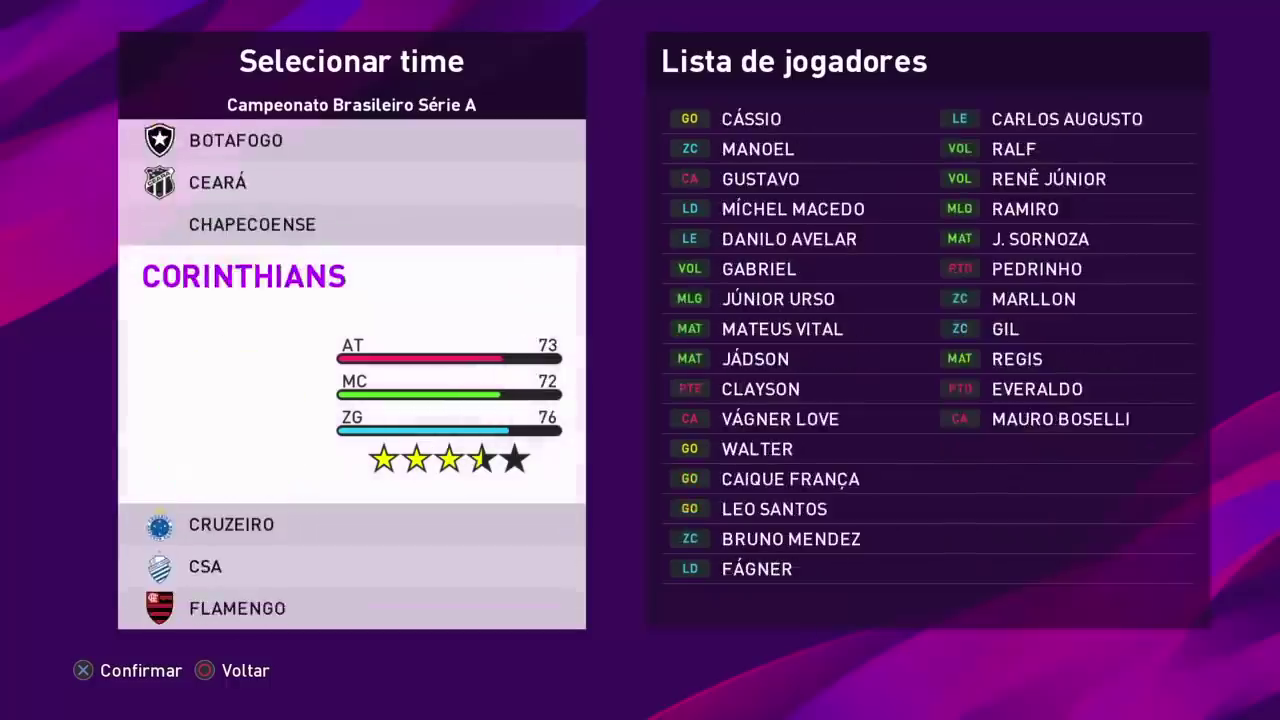
Examine more Série A teams, including Flamengo's player list, and return to the league list
key(Down)
key(Down)
key(Down)
key(Down)
key(Down)
key(Down)
key(Down)
key(Down)
key(Up)
key(Up)
key(Up)
key(Up)
key(Up)
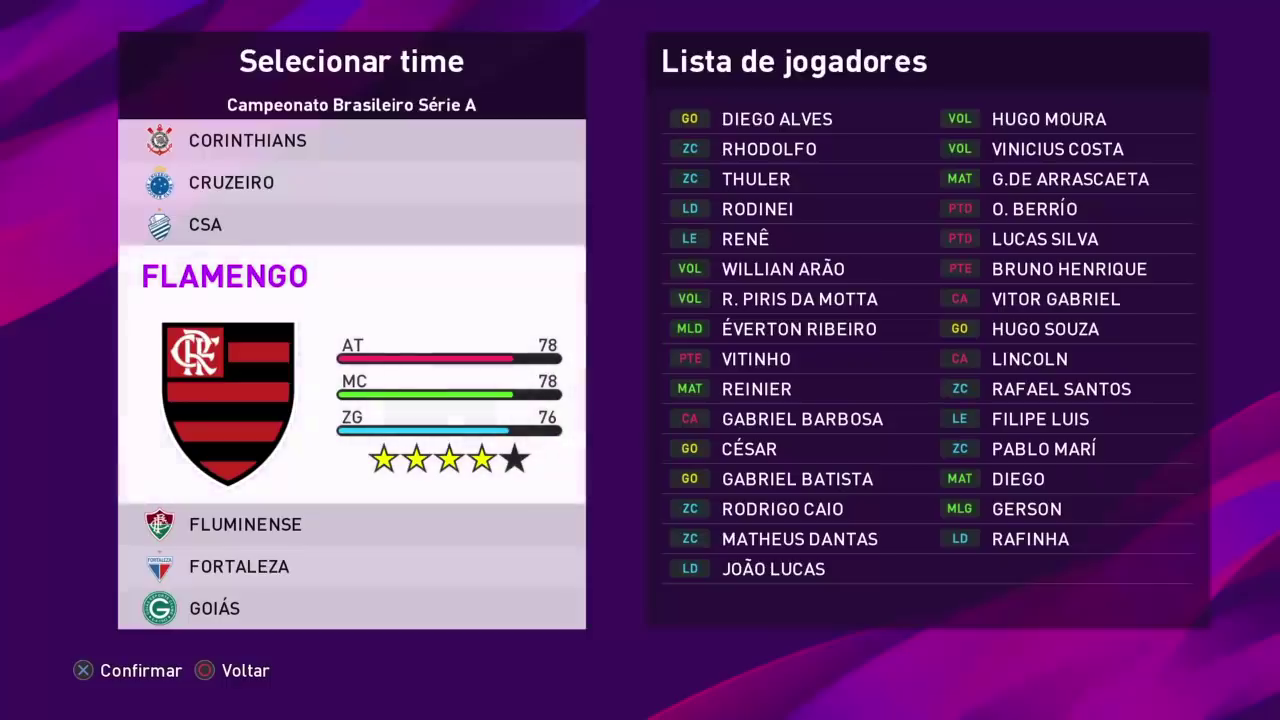
key(Escape)
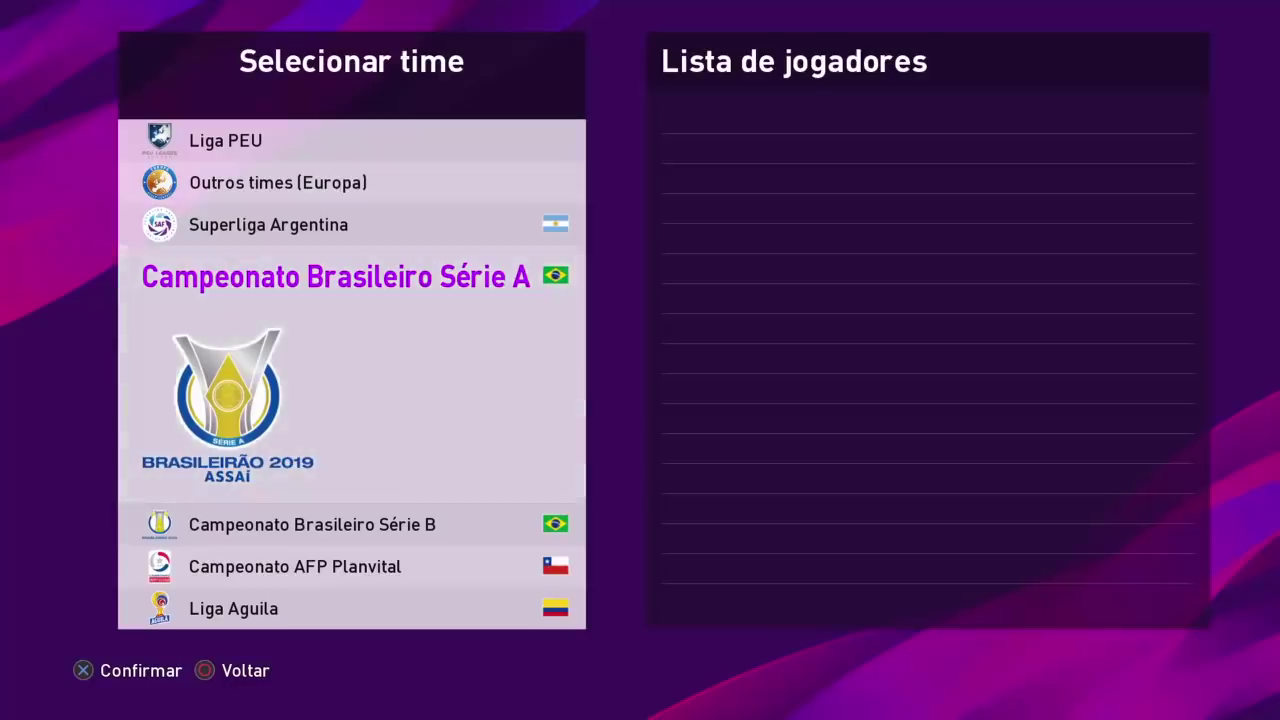
Look through the South American leagues around Campeonato Brasileiro Série B in the team selection list
key(Down)
key(Down)
key(Up)
key(Down)
key(Down)
key(Down)
key(Up)
key(Up)
key(Up)
key(Up)
key(Up)
key(Up)
key(Up)
key(Up)
key(Up)
key(Up)
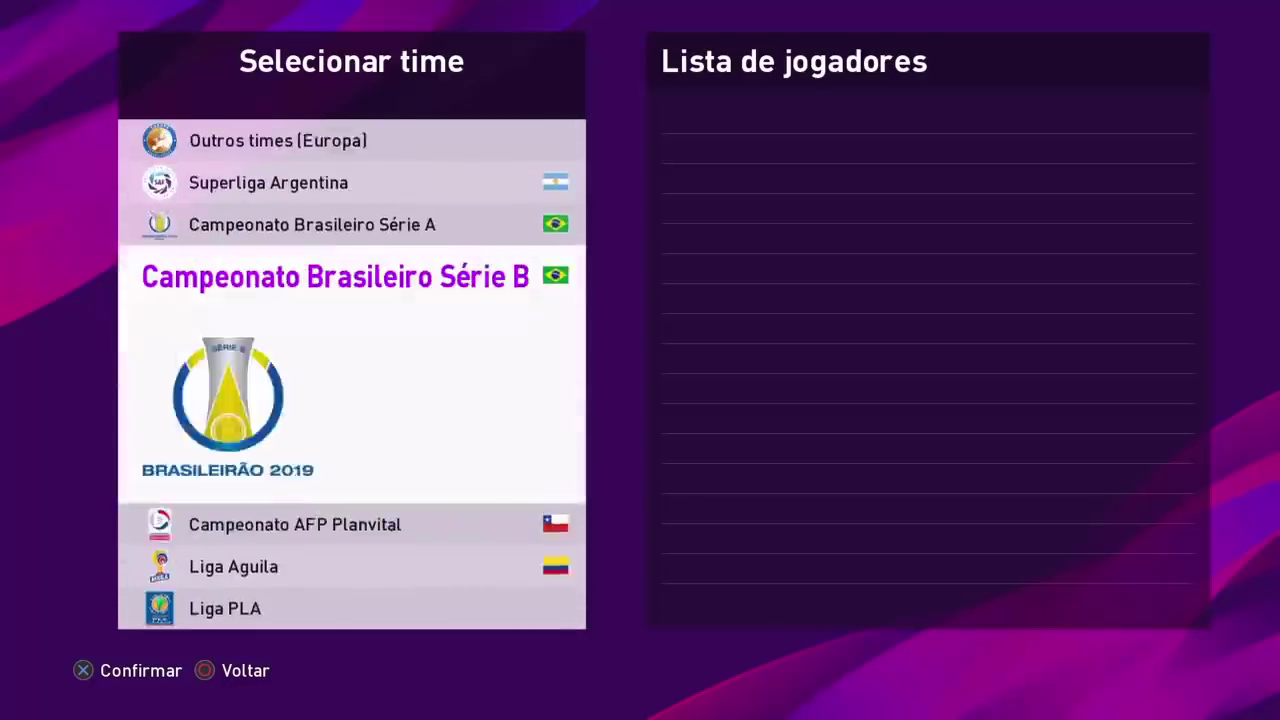
Browse back through the European leagues, past Ladbrokes Premiership, as far as Ligue 1 Conforama
key(Up)
key(Up)
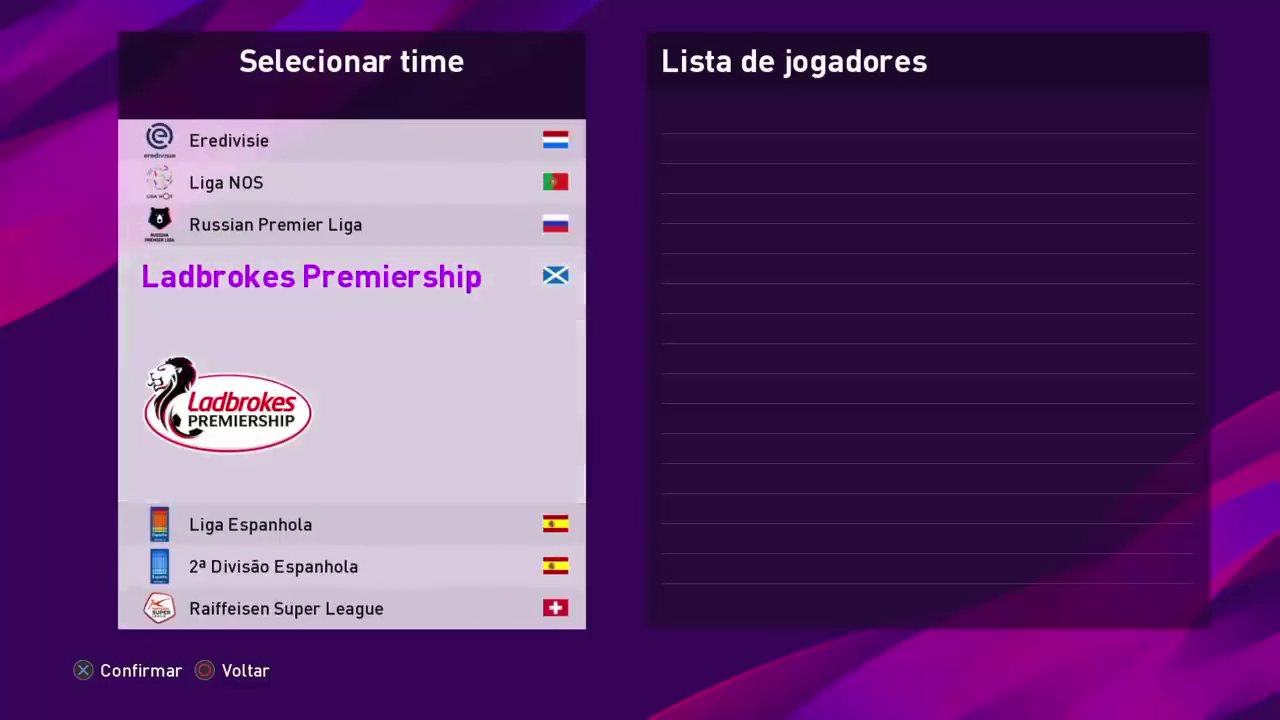
key(Up)
key(Up)
key(Up)
key(Up)
key(Up)
key(Up)
key(Up)
key(Up)
key(Up)
key(Up)
key(Up)
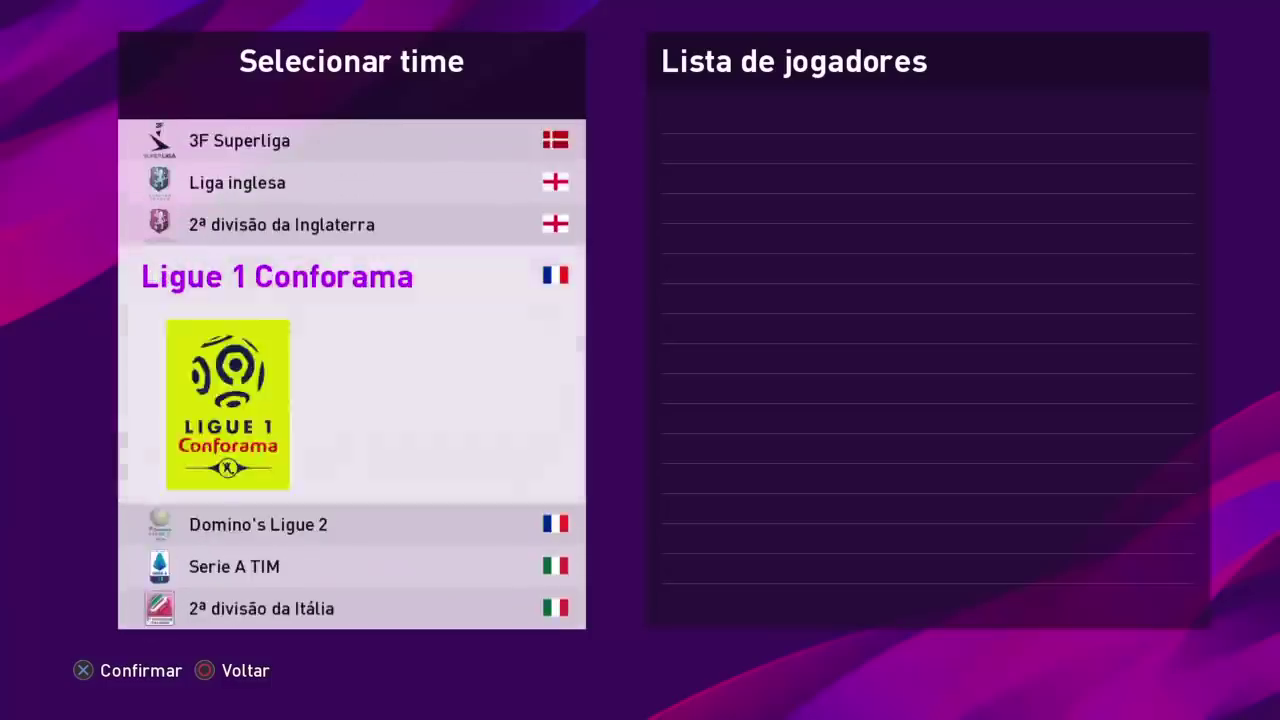
Leave the team selection and the Edit menu, and acknowledge the live update notice
key(Escape)
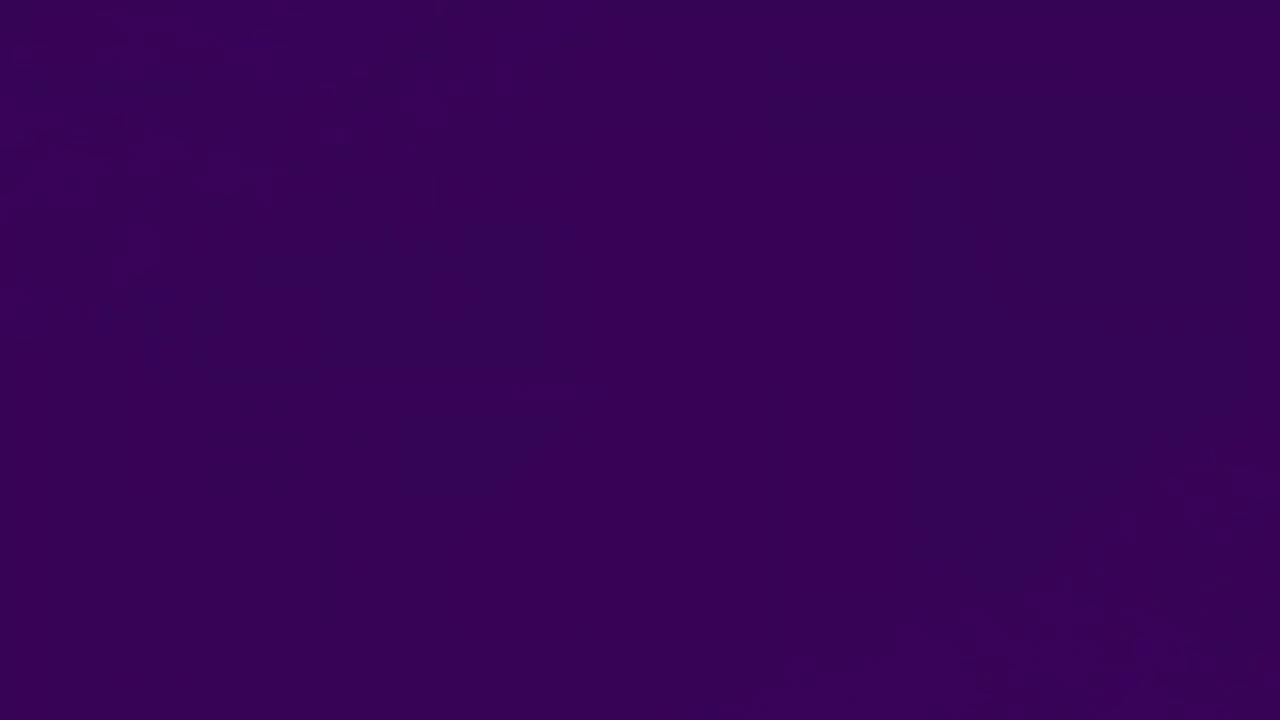
key(Escape)
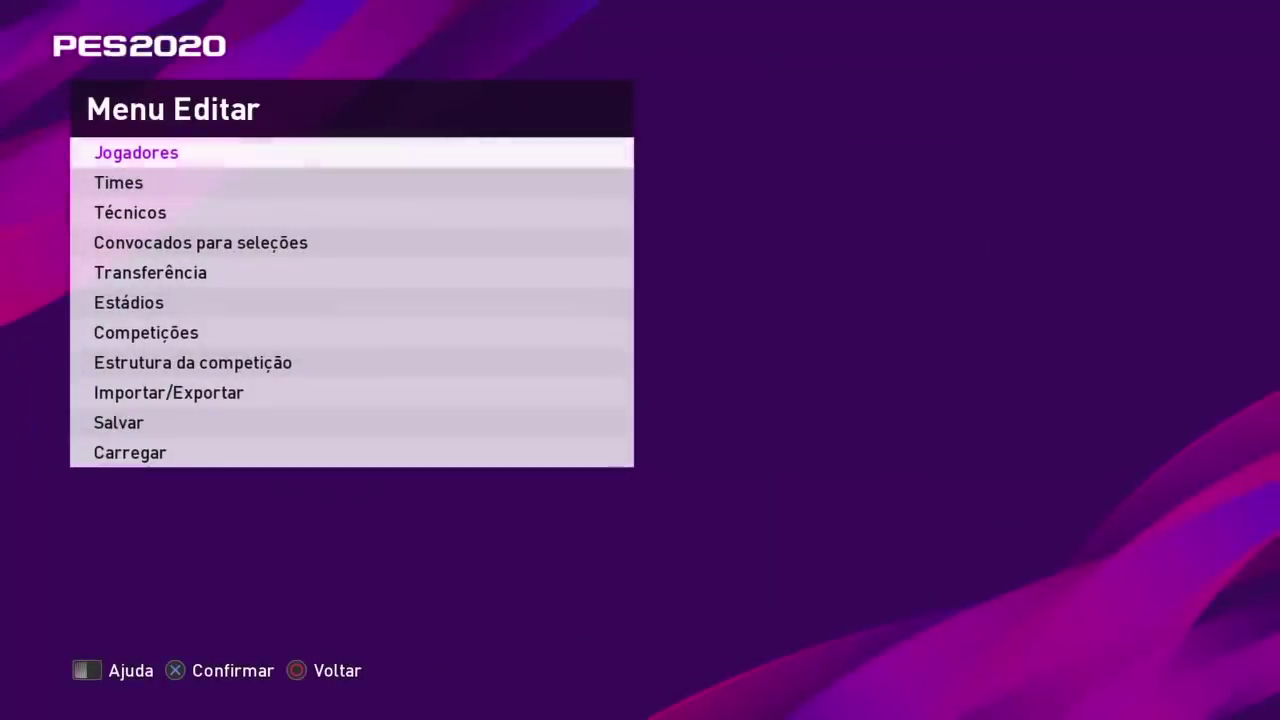
key(Escape)
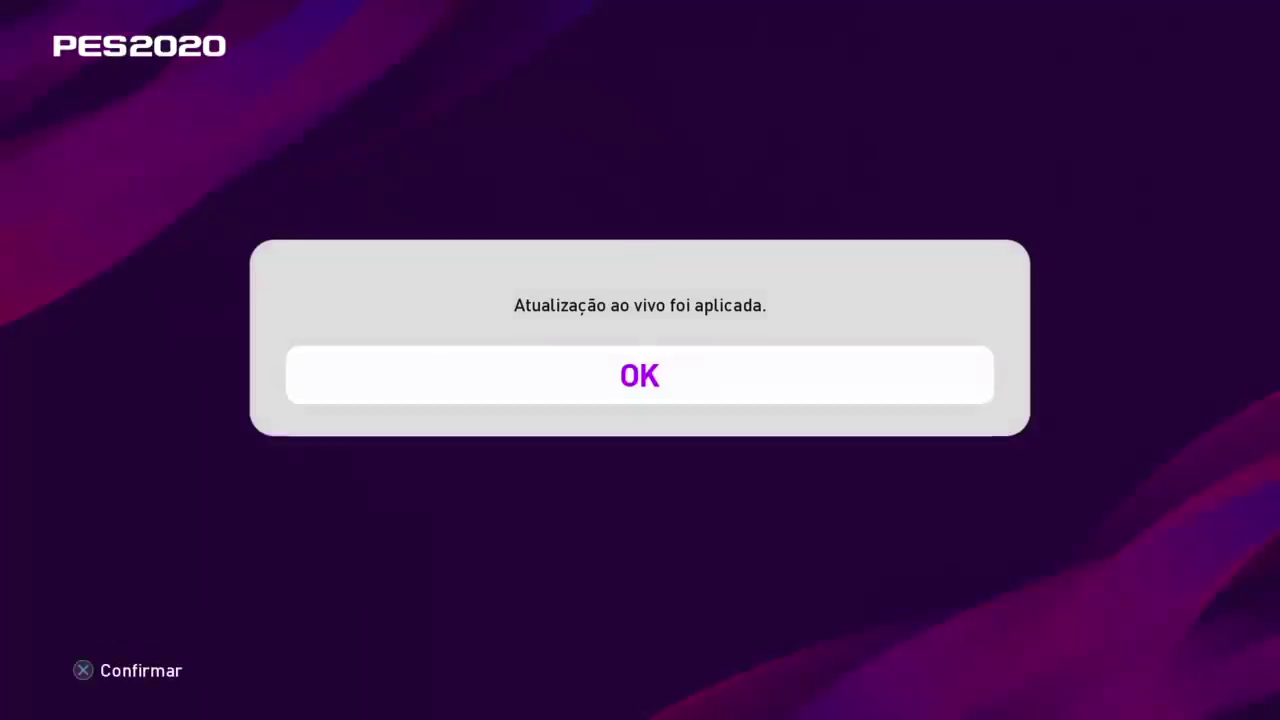
key(Return)
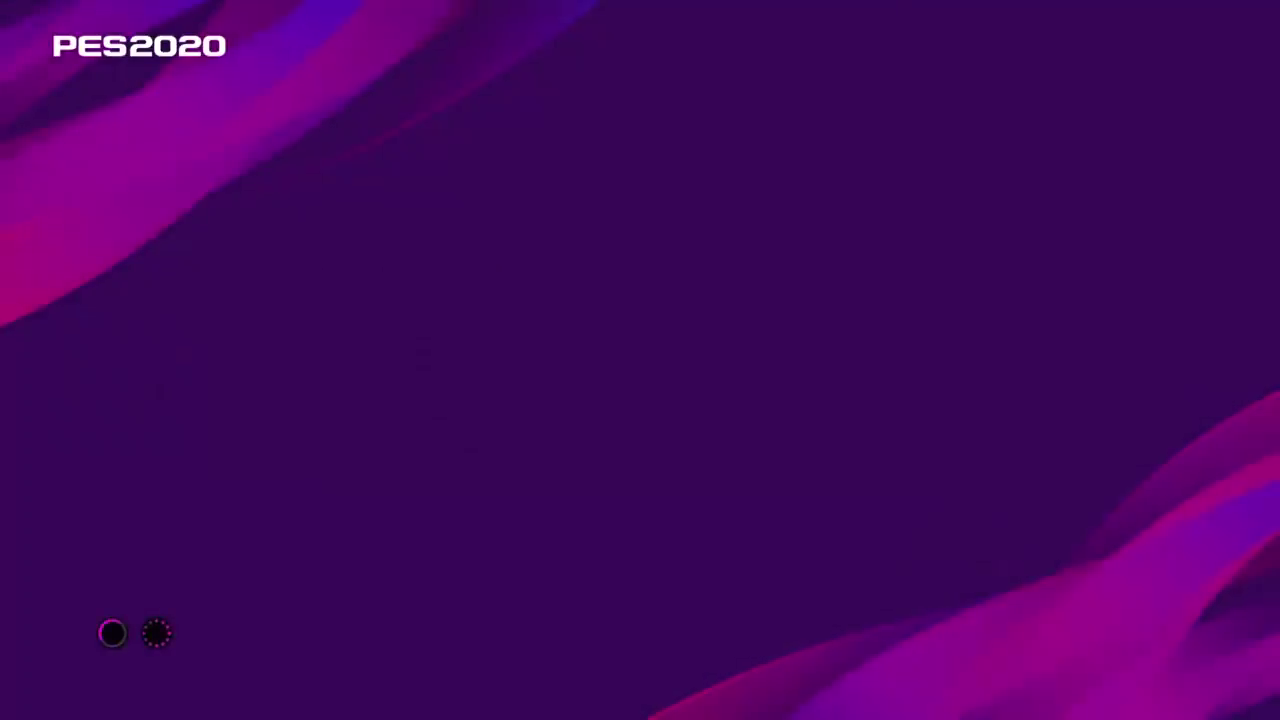